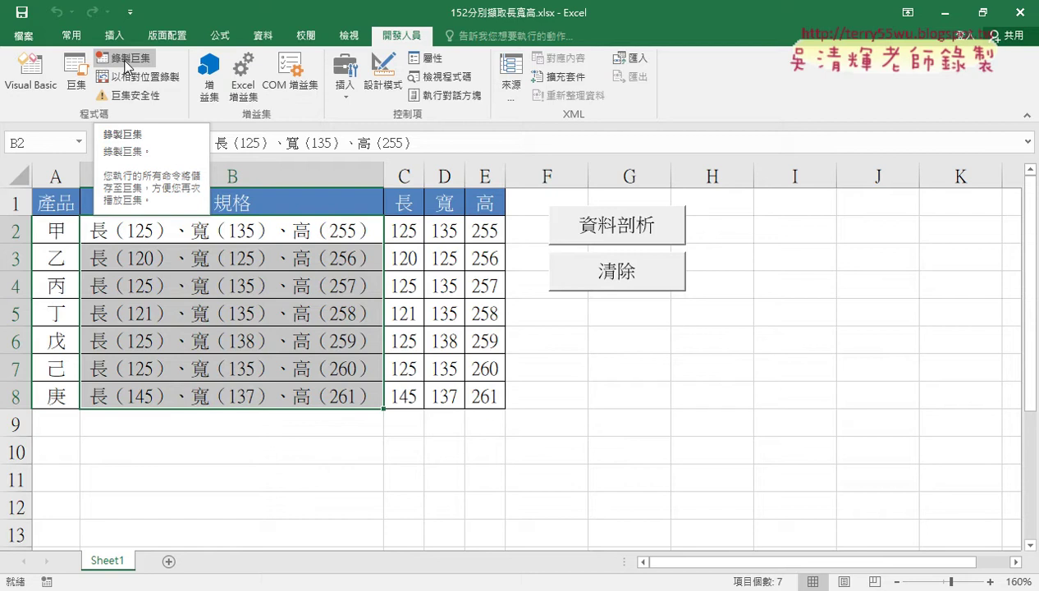
# Step: Open the VBA editor, view the module holding the macro code, then close it
pyautogui.click(127, 66)
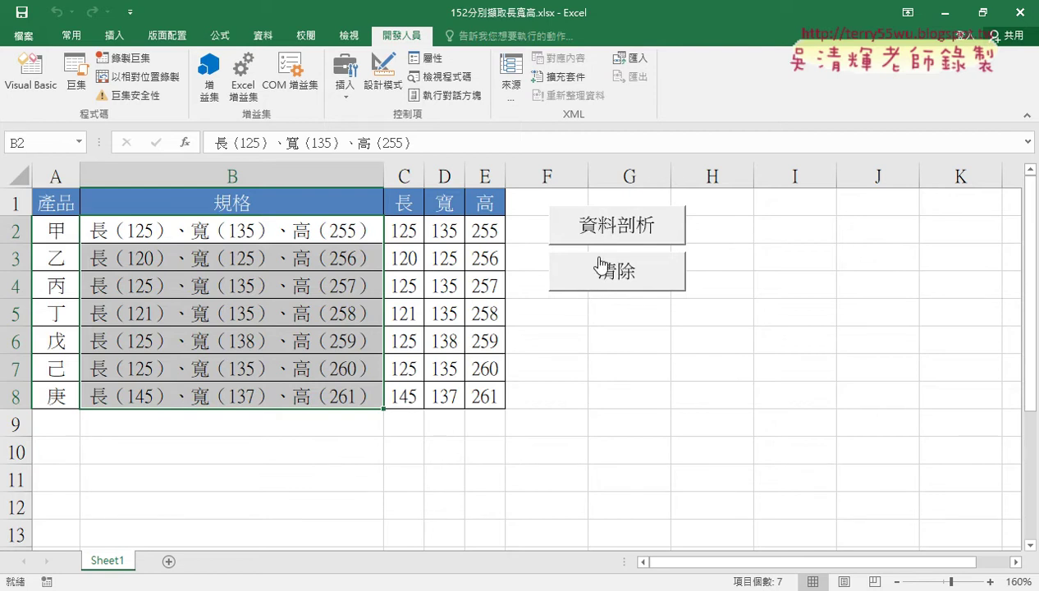
pyautogui.click(30, 94)
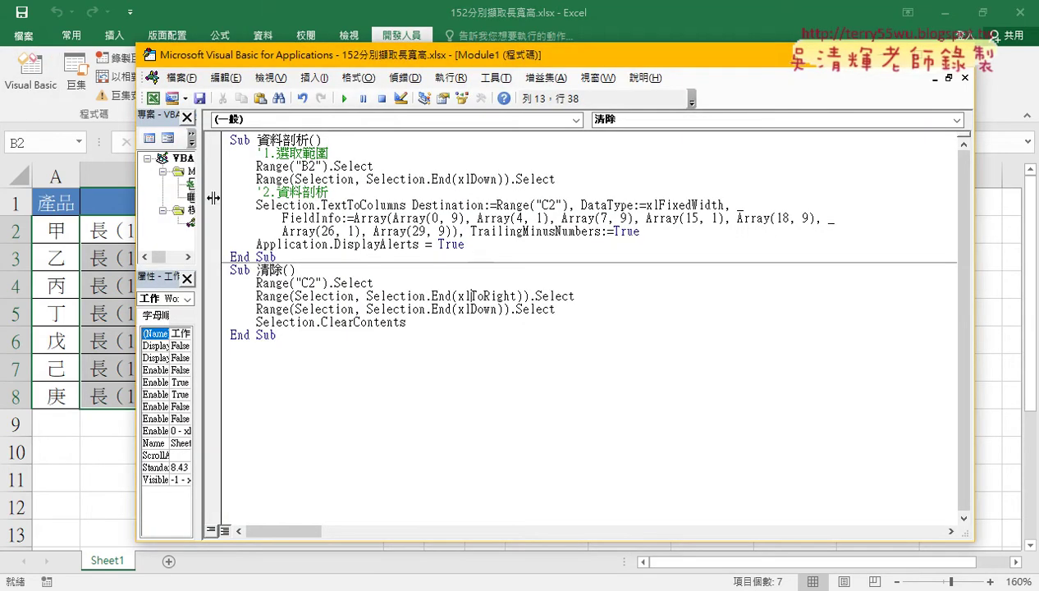
pyautogui.moveTo(213, 198); pyautogui.dragTo(291, 202)
pyautogui.click(219, 223)
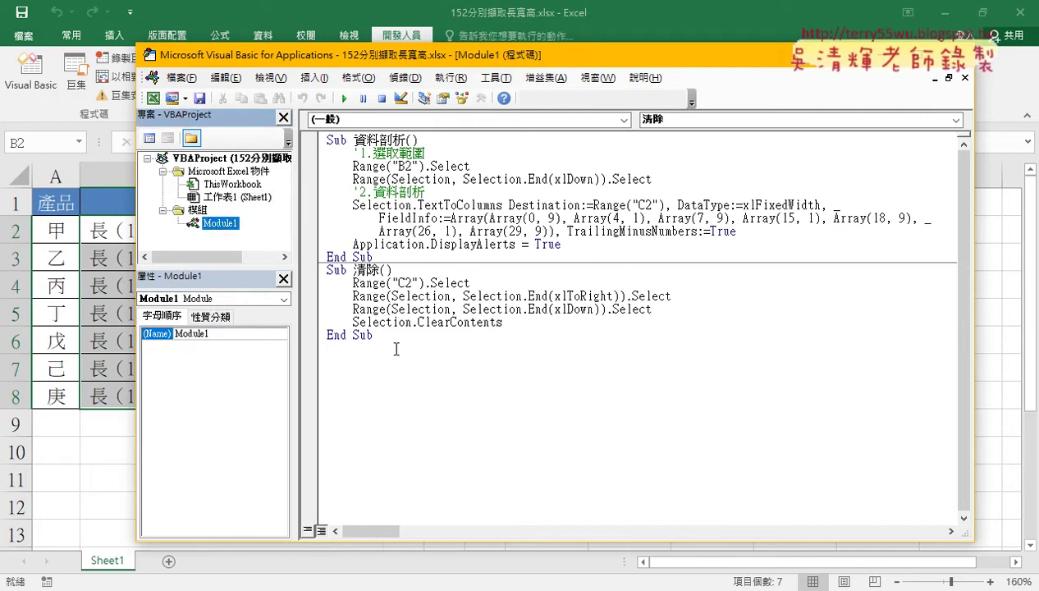
pyautogui.click(956, 55)
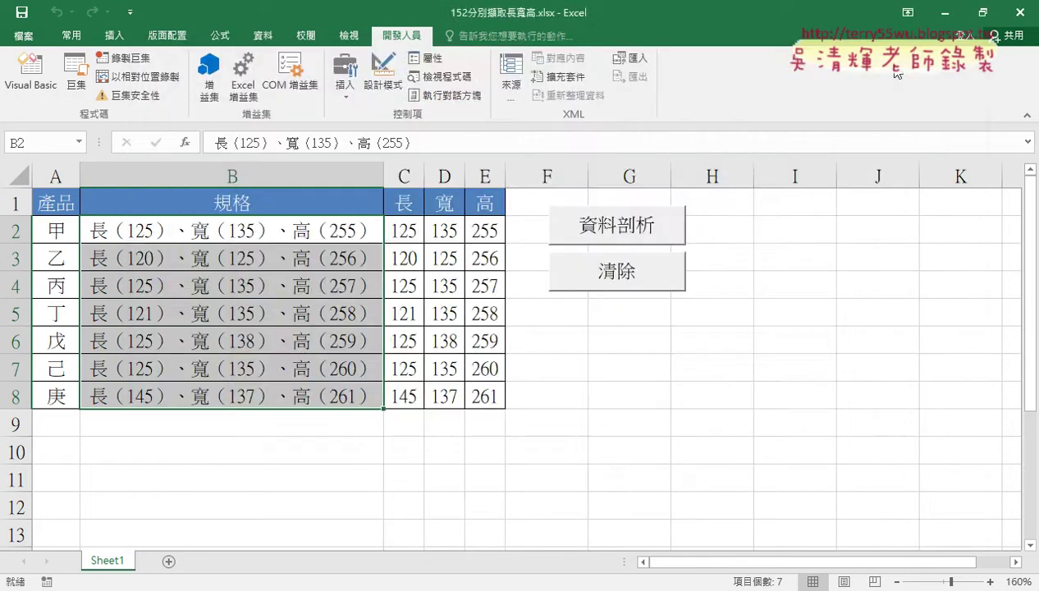
# Step: Run the 清除 macro from the Macros list to empty C2:E8, then reopen the list
pyautogui.click(75, 78)
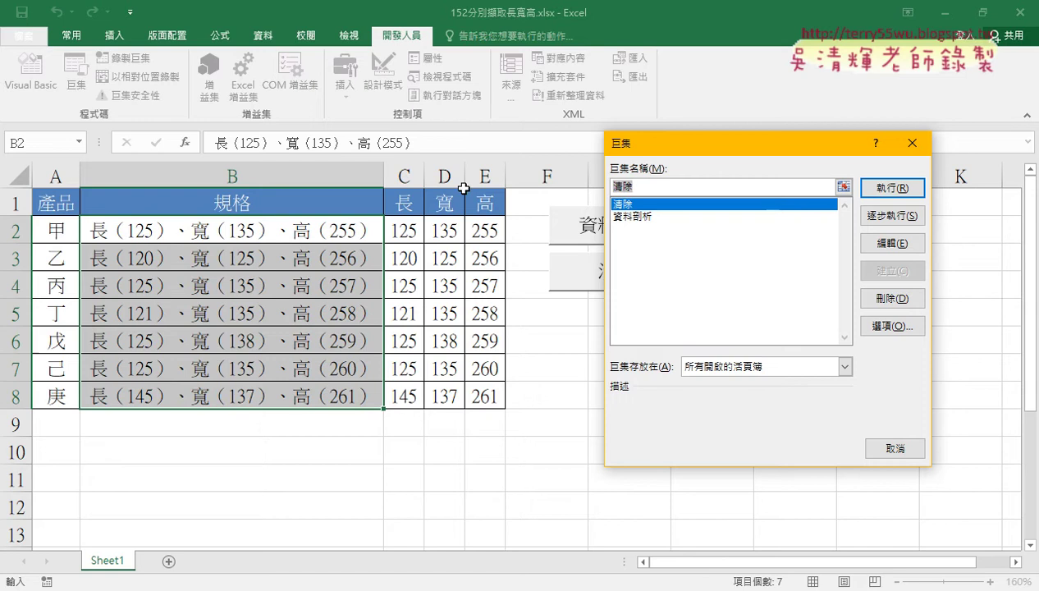
pyautogui.click(786, 216)
pyautogui.click(786, 204)
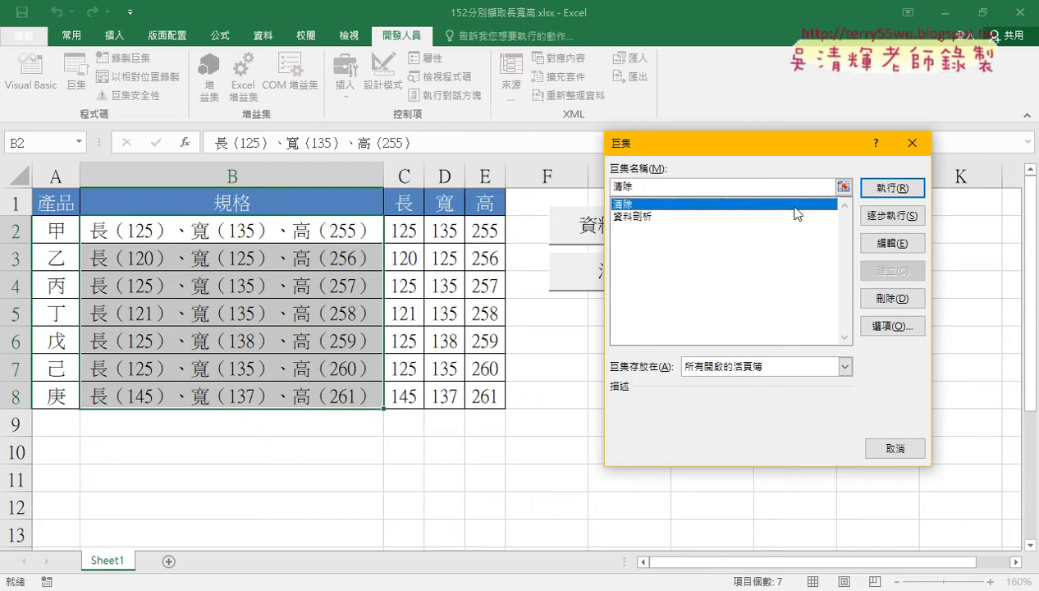
pyautogui.click(881, 188)
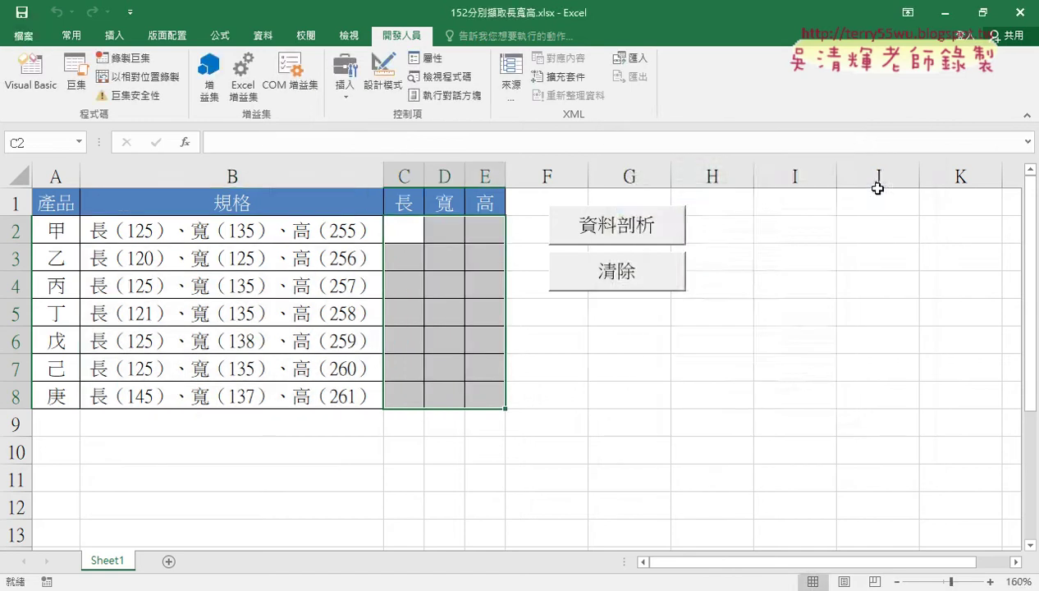
pyautogui.click(76, 78)
# Step: Select 資料剖析 in the Macros dialog and open its Module1 code for editing
pyautogui.click(634, 217)
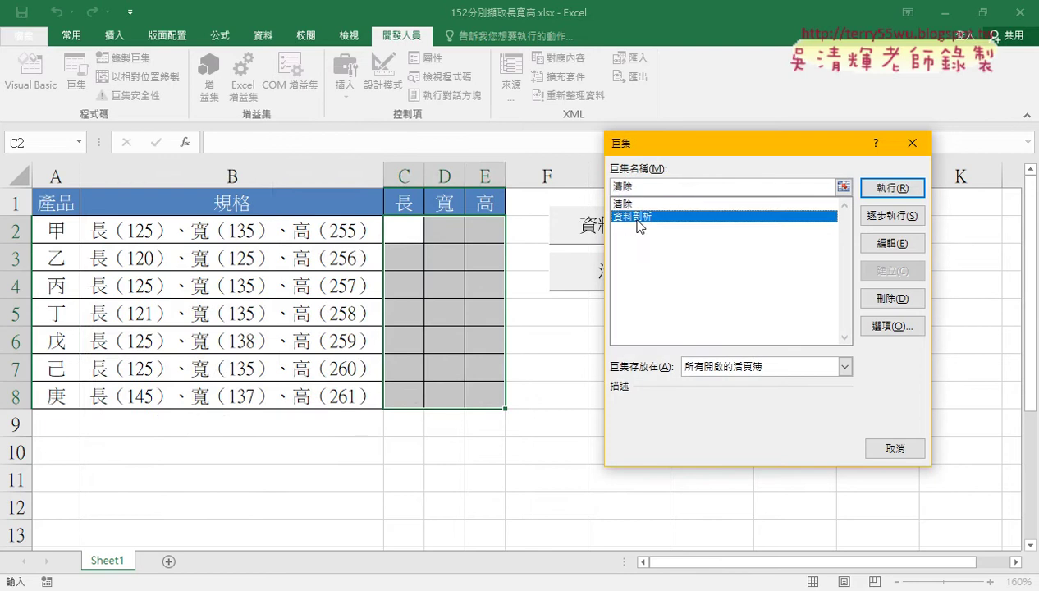
pyautogui.click(888, 244)
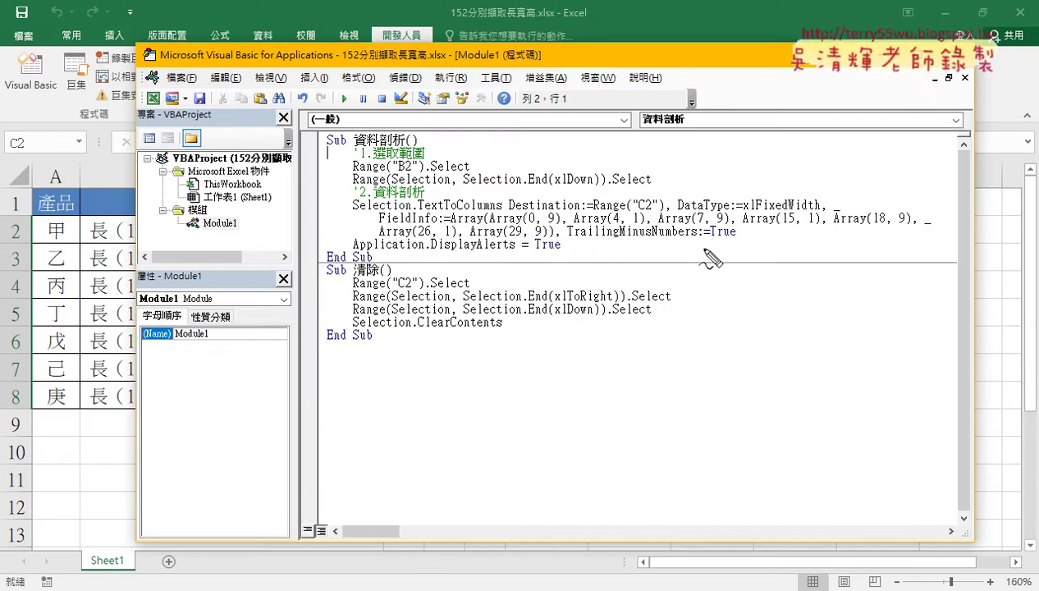
pyautogui.moveTo(51, 105)
pyautogui.mouseDown()
pyautogui.moveTo(36, 54)
pyautogui.moveTo(125, 82)
pyautogui.mouseUp()
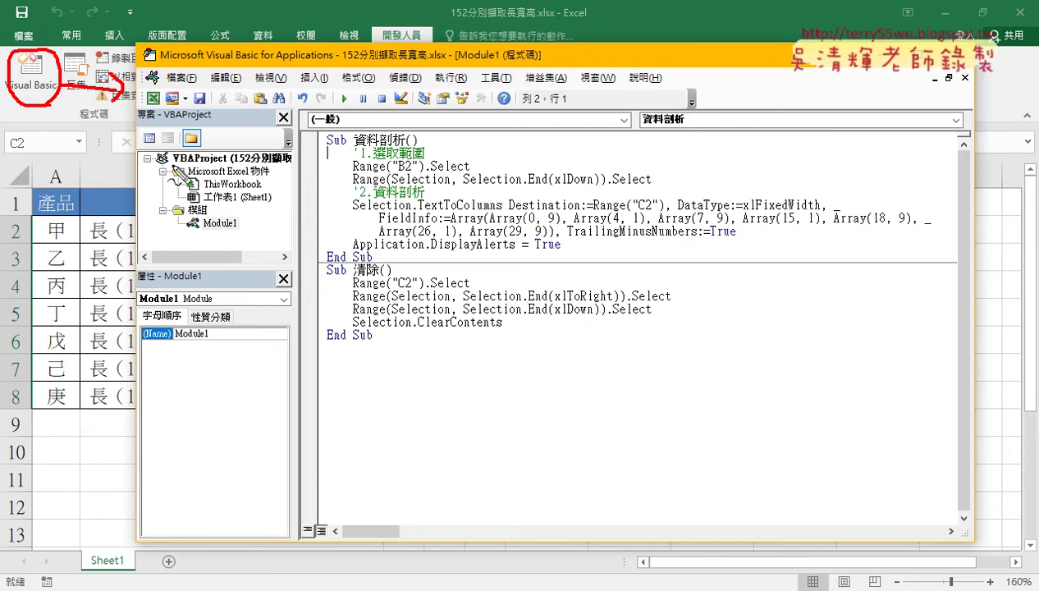
pyautogui.moveTo(255, 234)
pyautogui.mouseDown()
pyautogui.moveTo(297, 173)
pyautogui.moveTo(328, 168)
pyautogui.mouseUp()
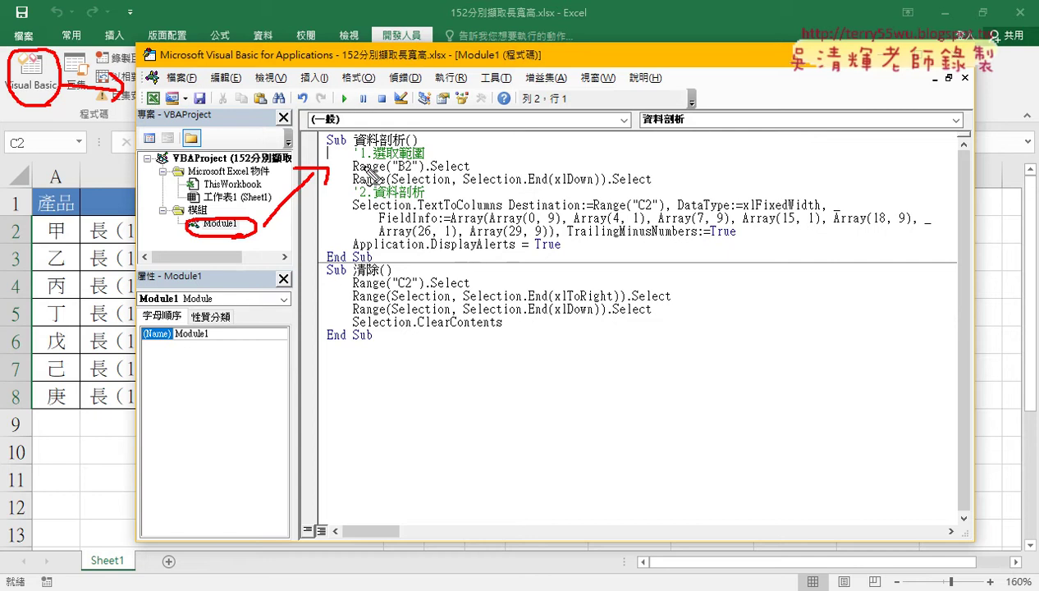
pyautogui.moveTo(328, 147); pyautogui.dragTo(414, 146)
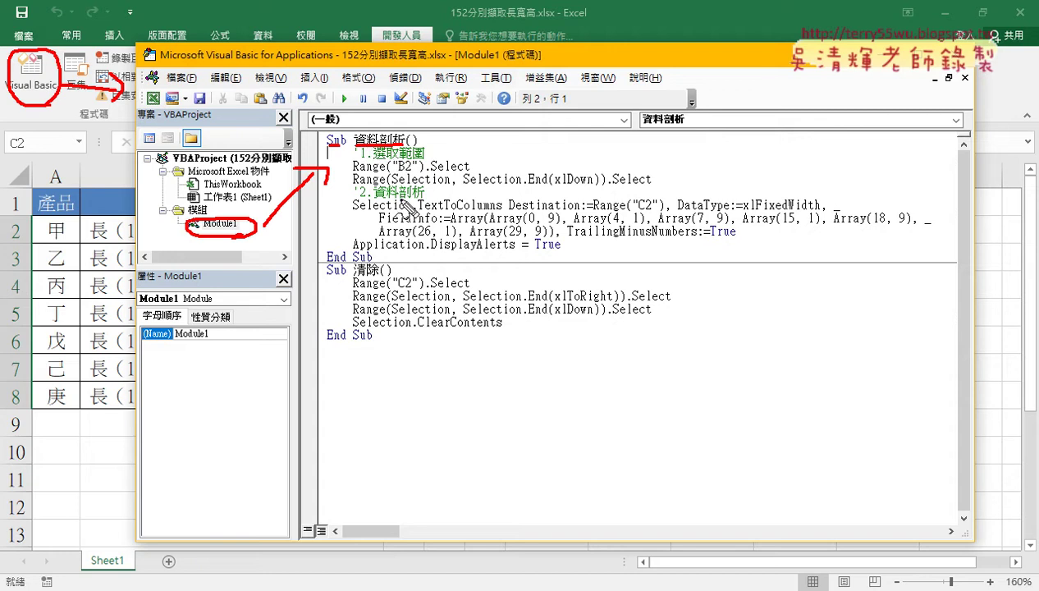
pyautogui.moveTo(440, 161); pyautogui.dragTo(382, 162)
pyautogui.moveTo(430, 200); pyautogui.dragTo(354, 199)
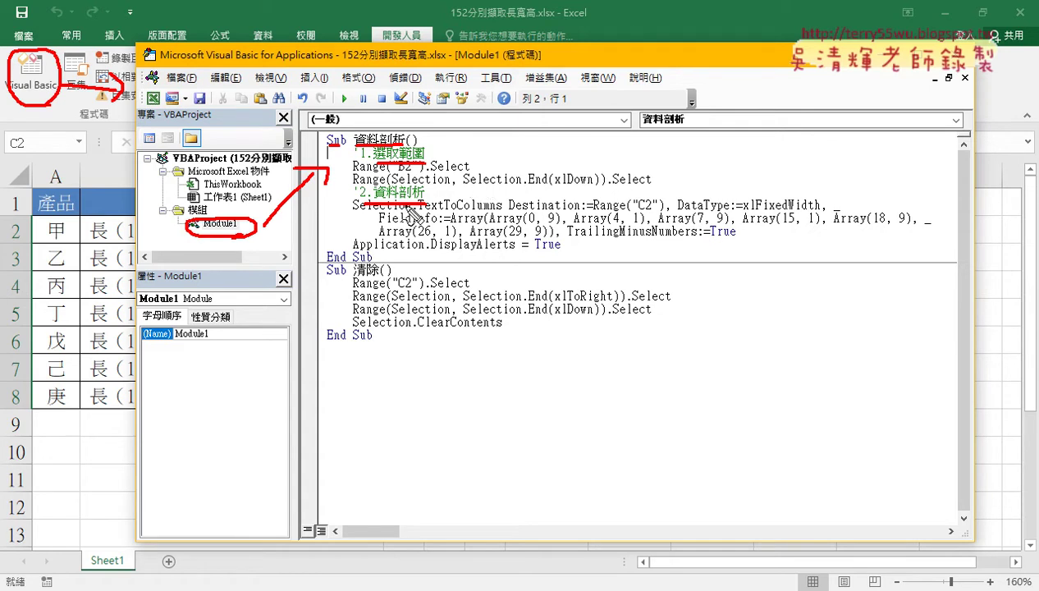
pyautogui.press('Escape')
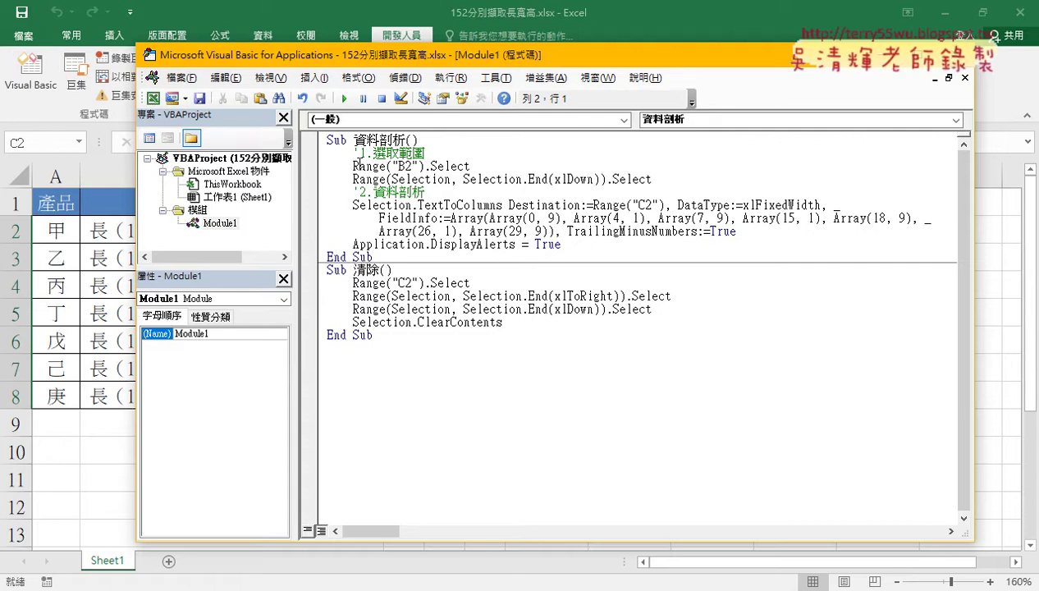
# Step: Highlight the B2 selection line and shift the editor right so the sheet shows
pyautogui.moveTo(352, 166); pyautogui.dragTo(440, 167)
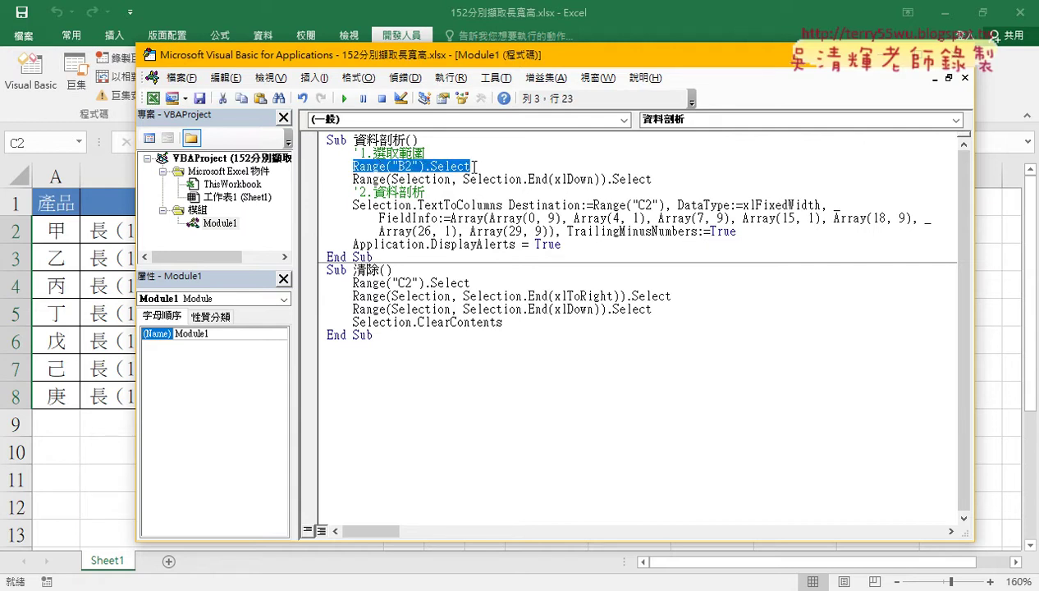
pyautogui.moveTo(296, 169); pyautogui.dragTo(272, 170)
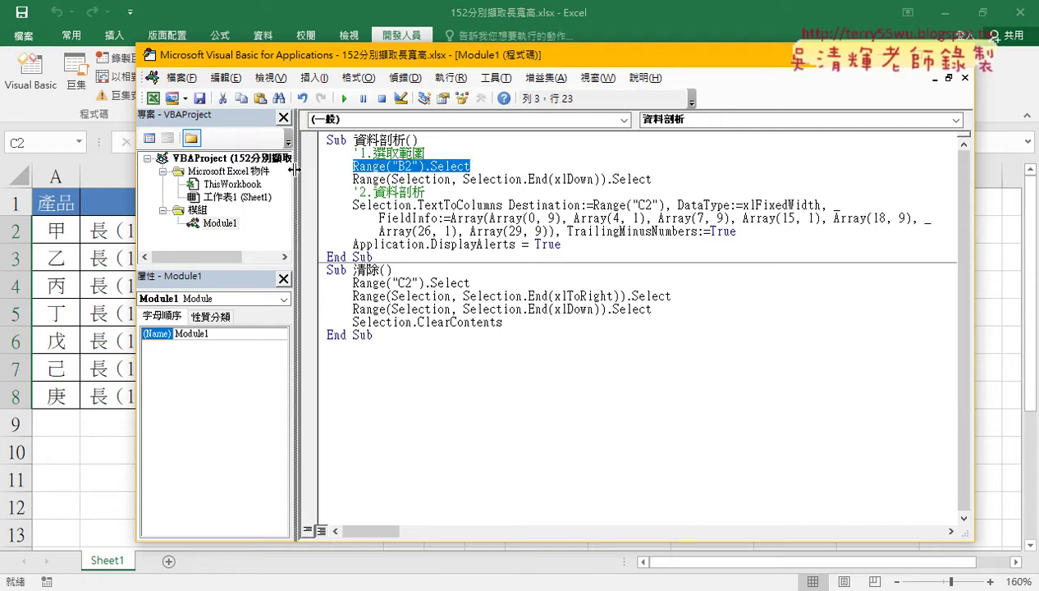
pyautogui.moveTo(285, 64); pyautogui.dragTo(513, 66)
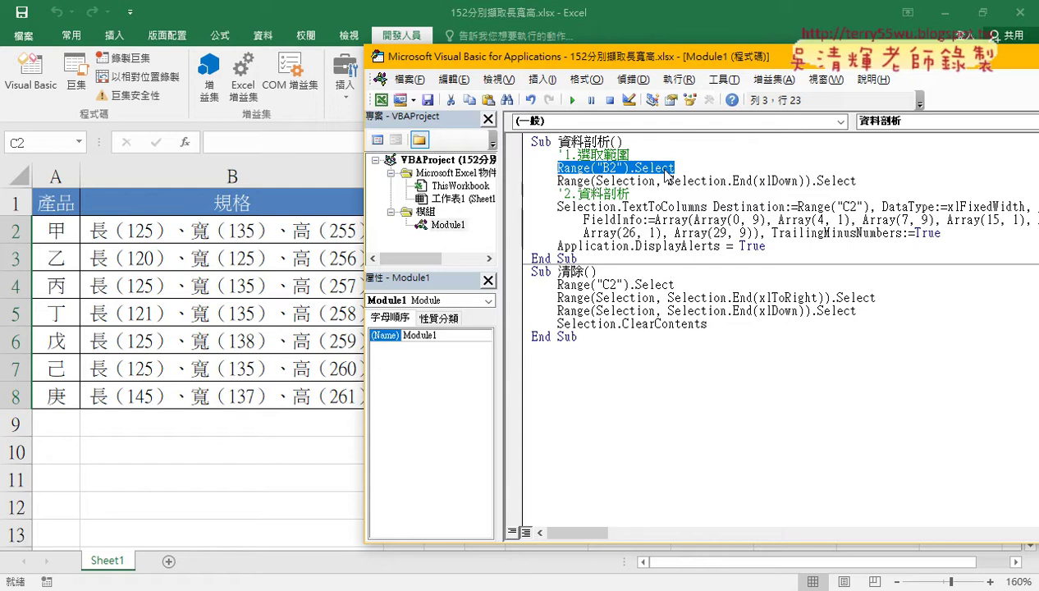
# Step: Highlight the line extending the selection down column B and the Selection.TextToColumns statement
pyautogui.moveTo(557, 181); pyautogui.dragTo(859, 181)
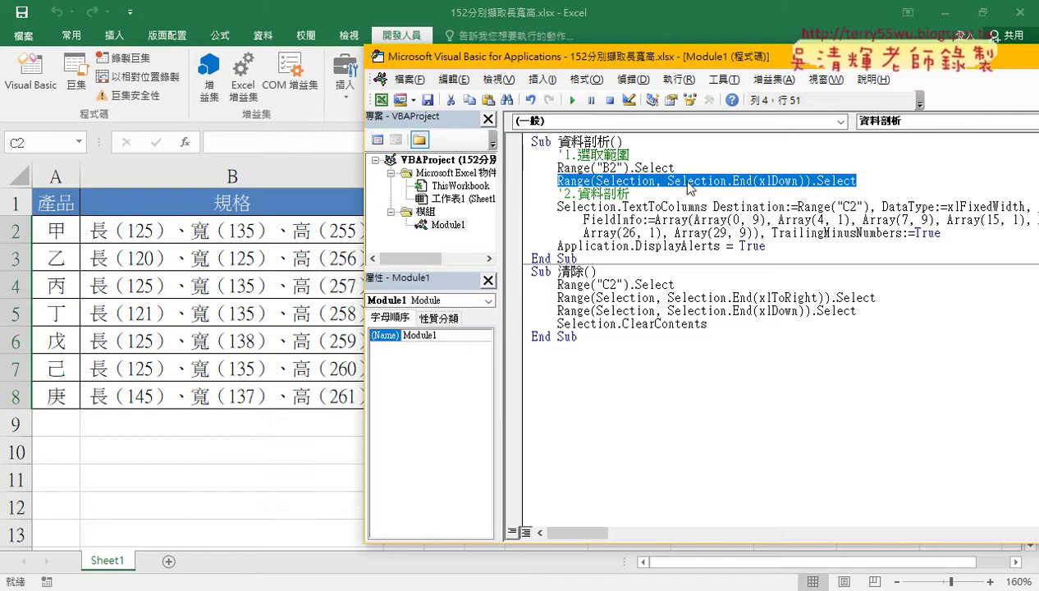
pyautogui.moveTo(557, 207); pyautogui.dragTo(617, 207)
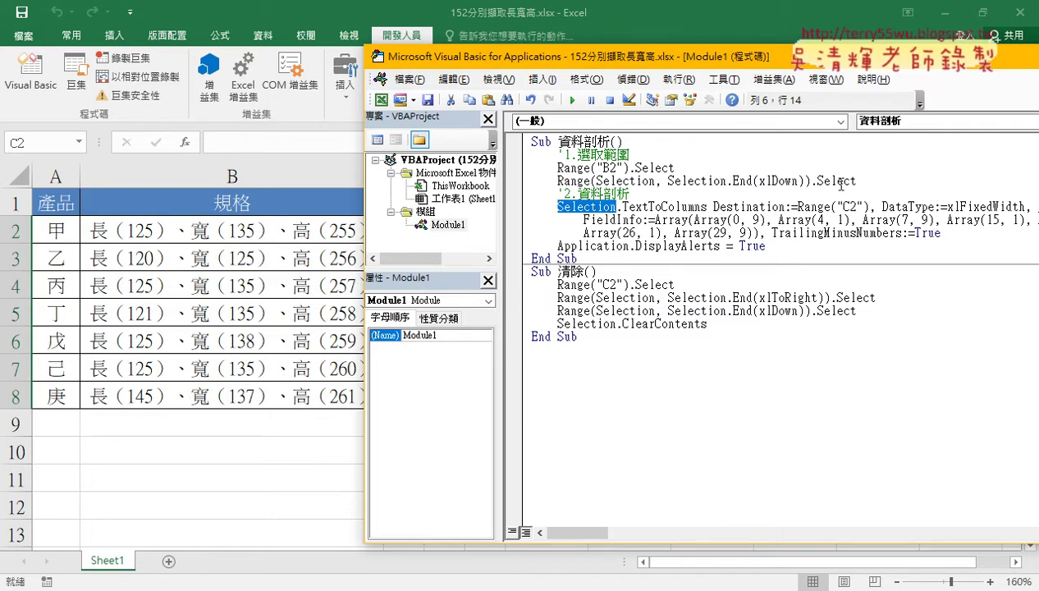
pyautogui.moveTo(856, 180); pyautogui.dragTo(819, 184)
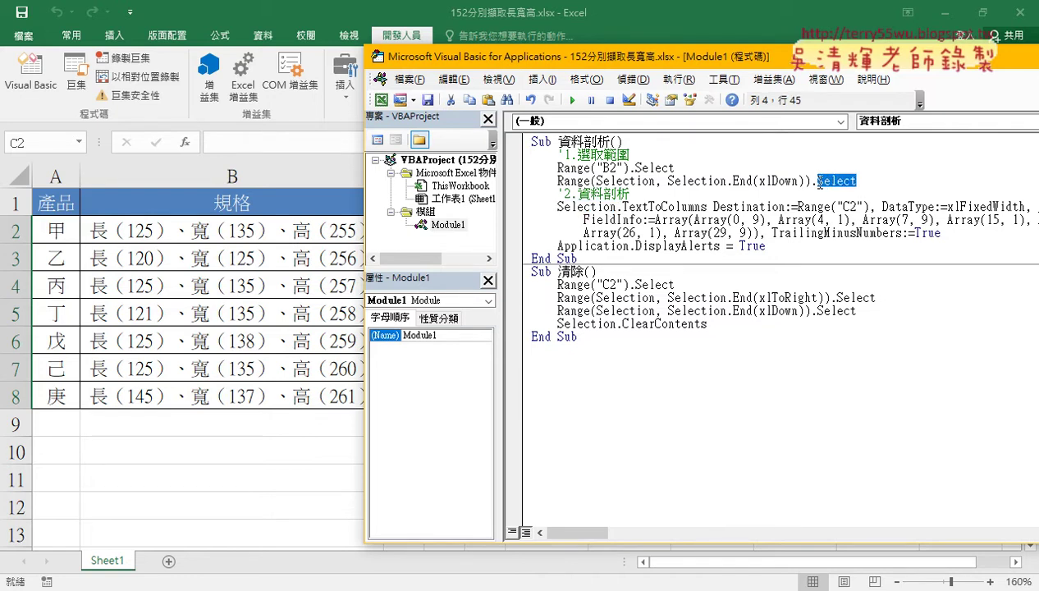
pyautogui.moveTo(617, 206); pyautogui.dragTo(558, 206)
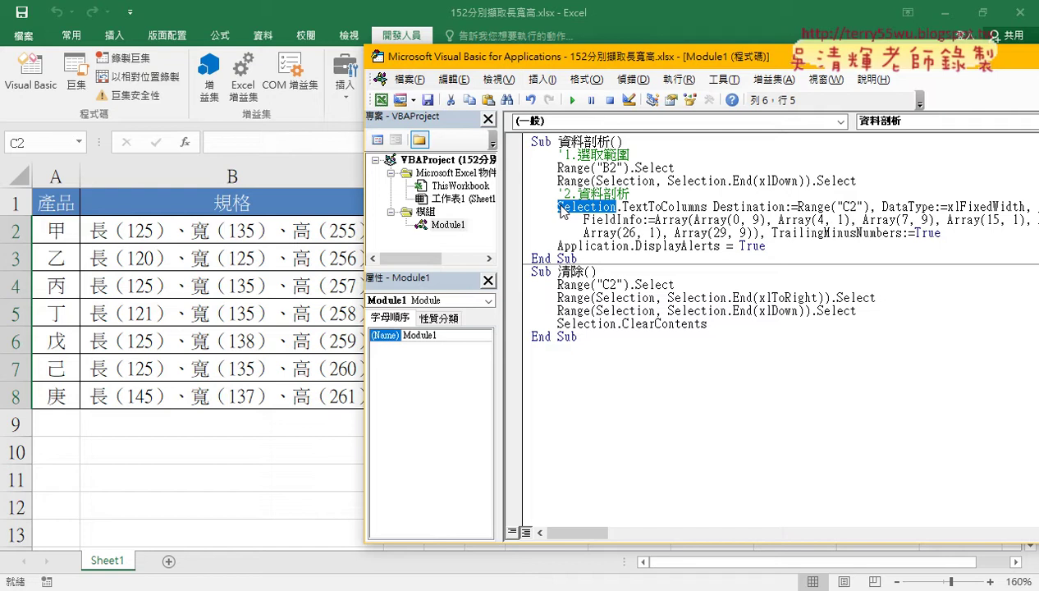
pyautogui.moveTo(560, 211); pyautogui.dragTo(565, 212)
pyautogui.moveTo(74, 220); pyautogui.dragTo(75, 419)
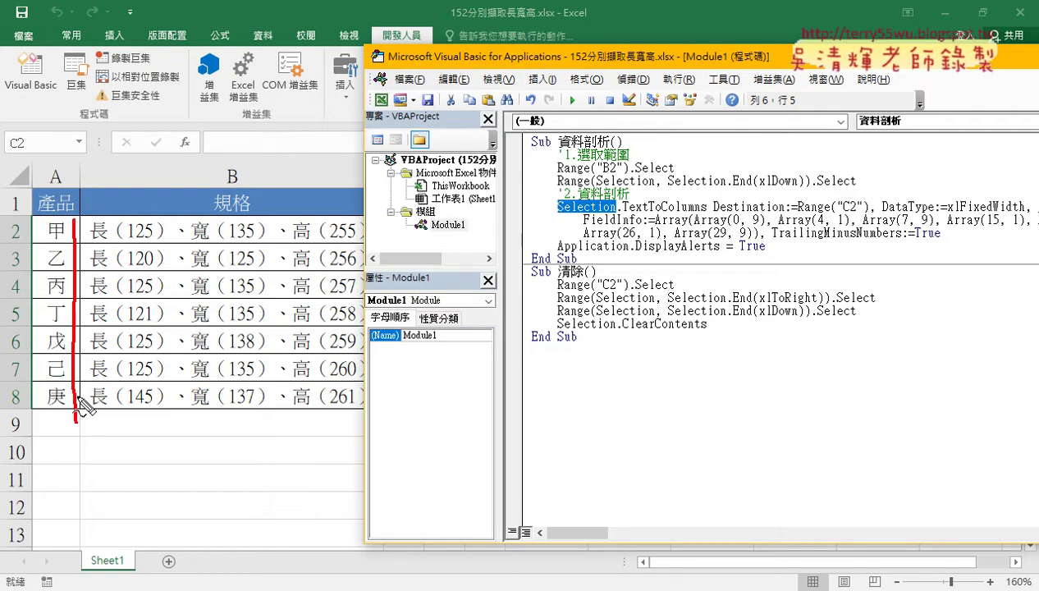
pyautogui.moveTo(77, 220); pyautogui.dragTo(113, 410)
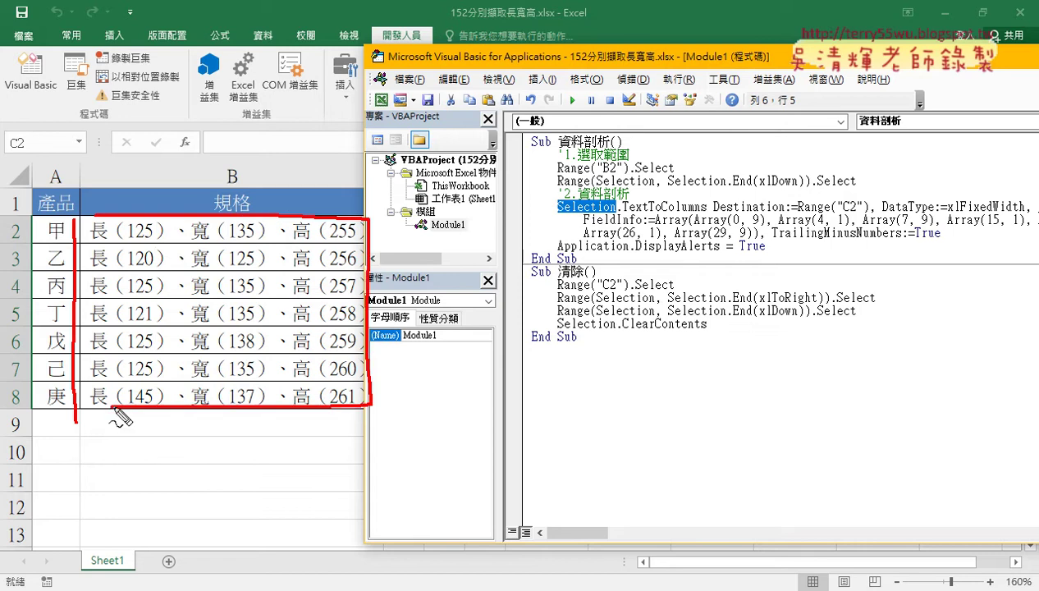
pyautogui.moveTo(632, 217); pyautogui.dragTo(699, 215)
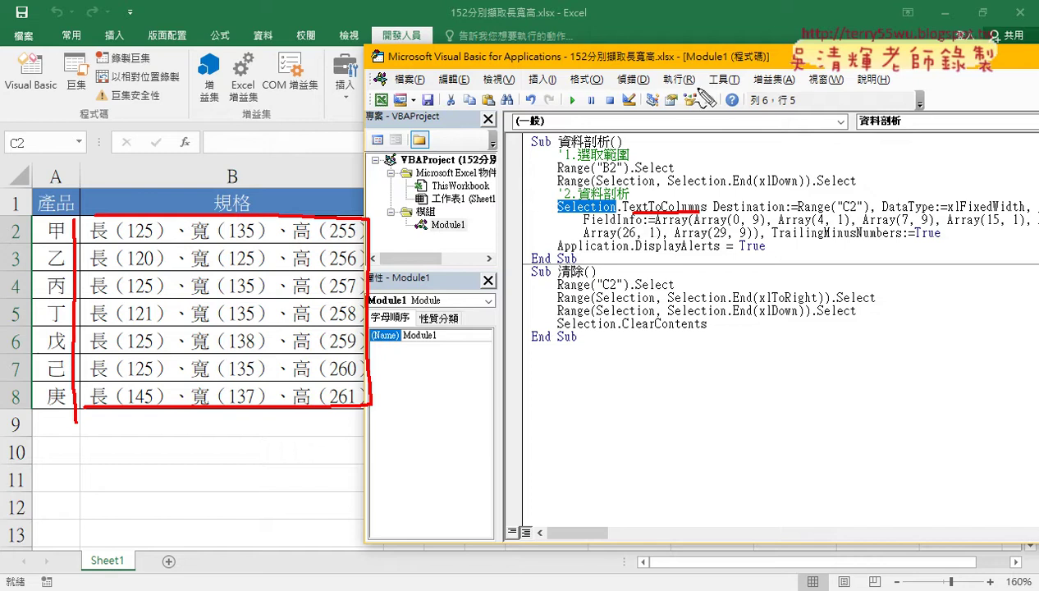
pyautogui.moveTo(699, 214); pyautogui.dragTo(787, 212)
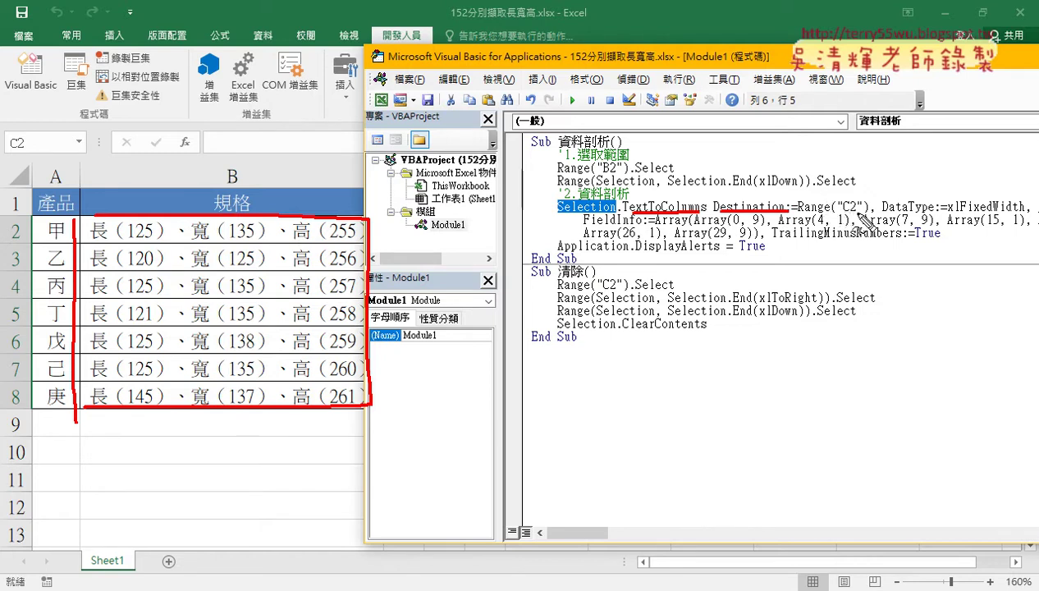
pyautogui.moveTo(857, 212); pyautogui.dragTo(842, 212)
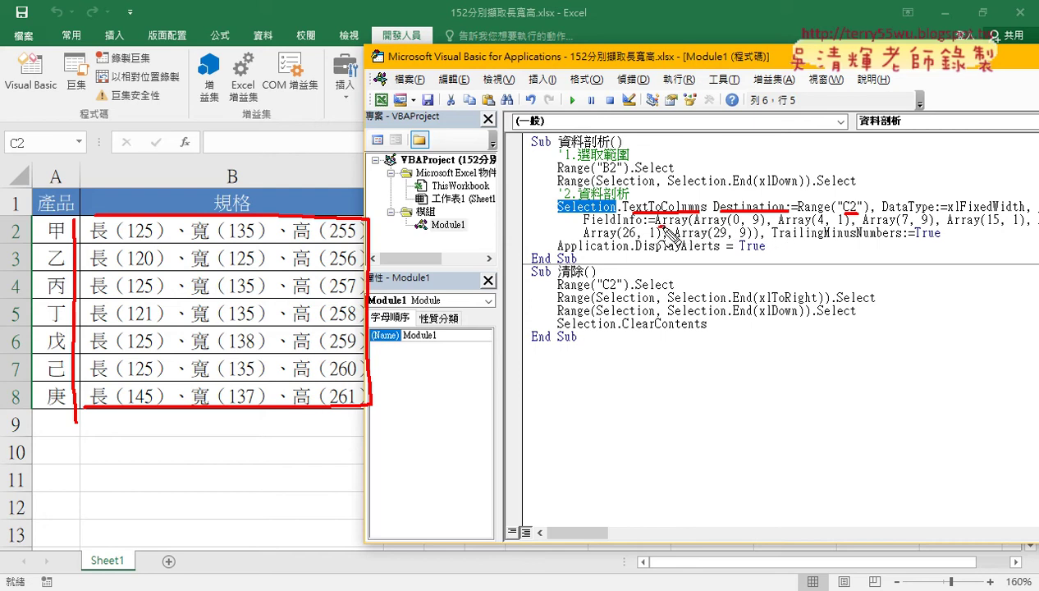
pyautogui.moveTo(655, 223)
pyautogui.mouseDown()
pyautogui.moveTo(742, 223)
pyautogui.moveTo(742, 240)
pyautogui.mouseUp()
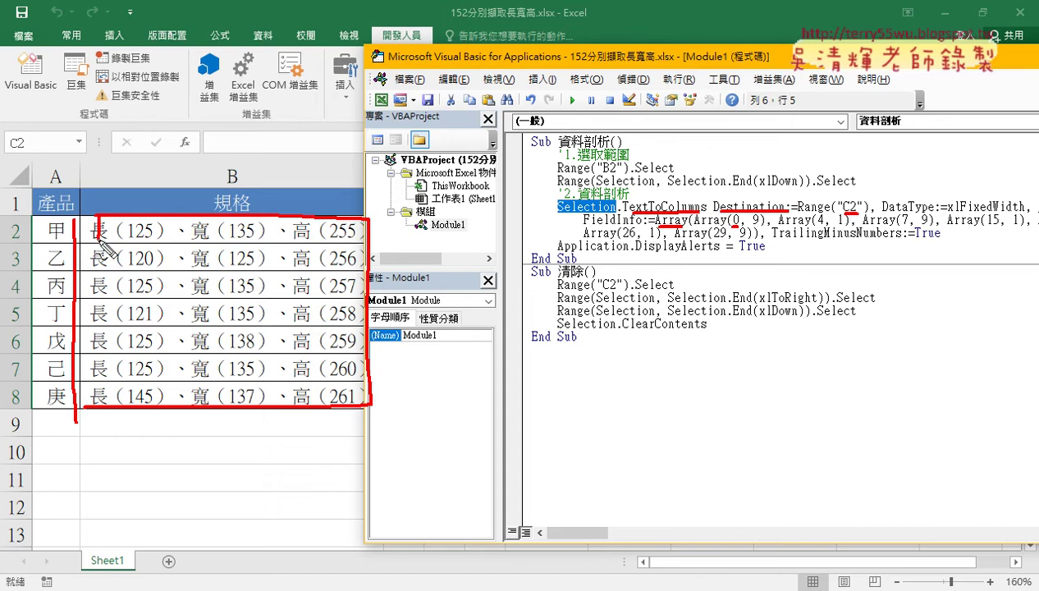
pyautogui.moveTo(111, 241); pyautogui.dragTo(115, 243)
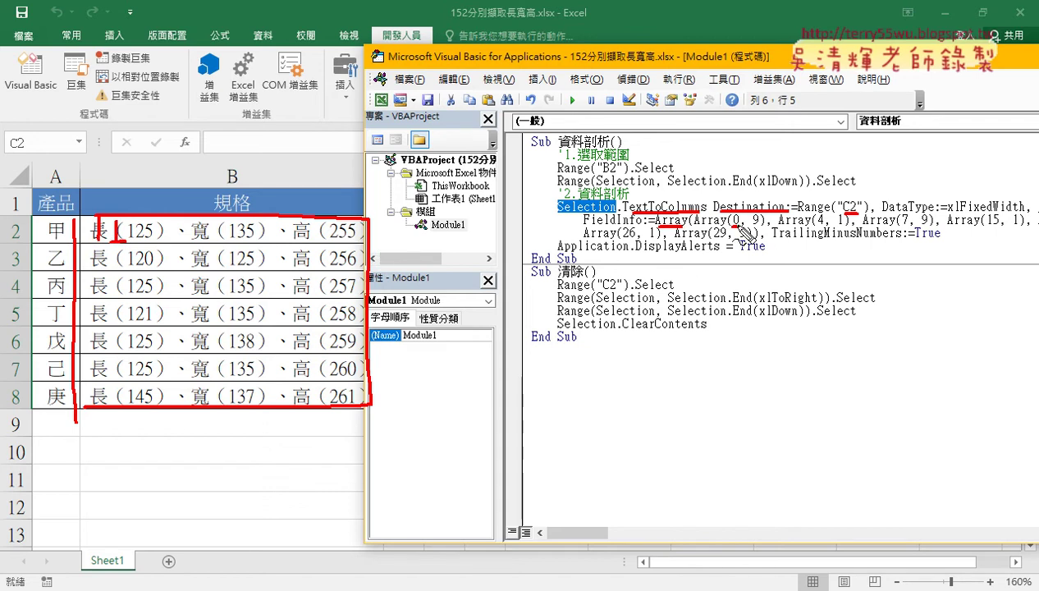
pyautogui.moveTo(83, 205); pyautogui.dragTo(89, 194)
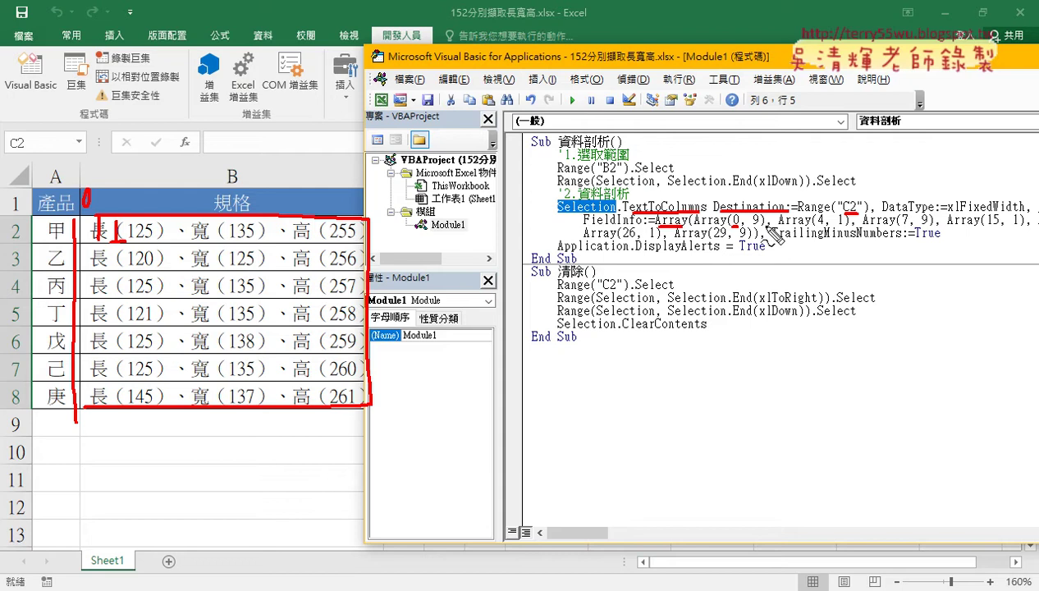
pyautogui.moveTo(751, 220); pyautogui.dragTo(760, 220)
pyautogui.moveTo(835, 225); pyautogui.dragTo(847, 225)
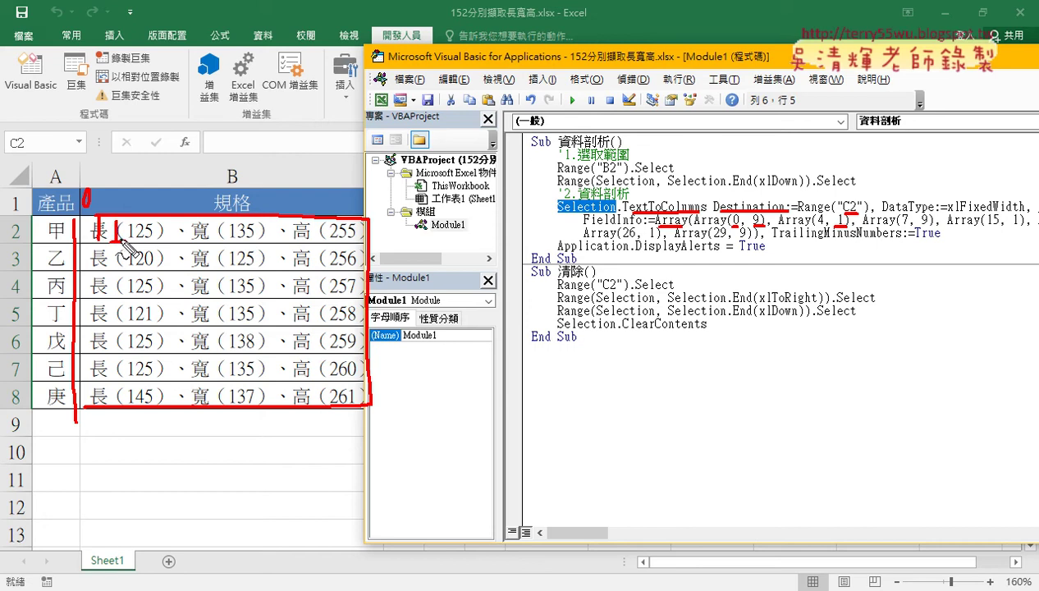
pyautogui.press('Escape')
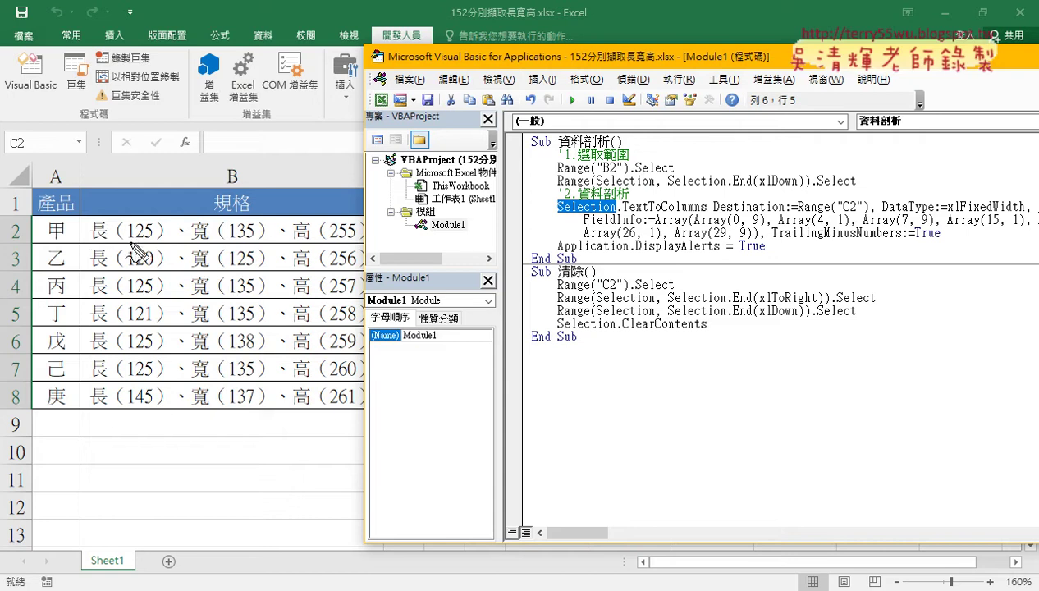
pyautogui.moveTo(127, 243); pyautogui.dragTo(150, 244)
pyautogui.moveTo(901, 223); pyautogui.dragTo(913, 223)
pyautogui.moveTo(125, 240); pyautogui.dragTo(156, 241)
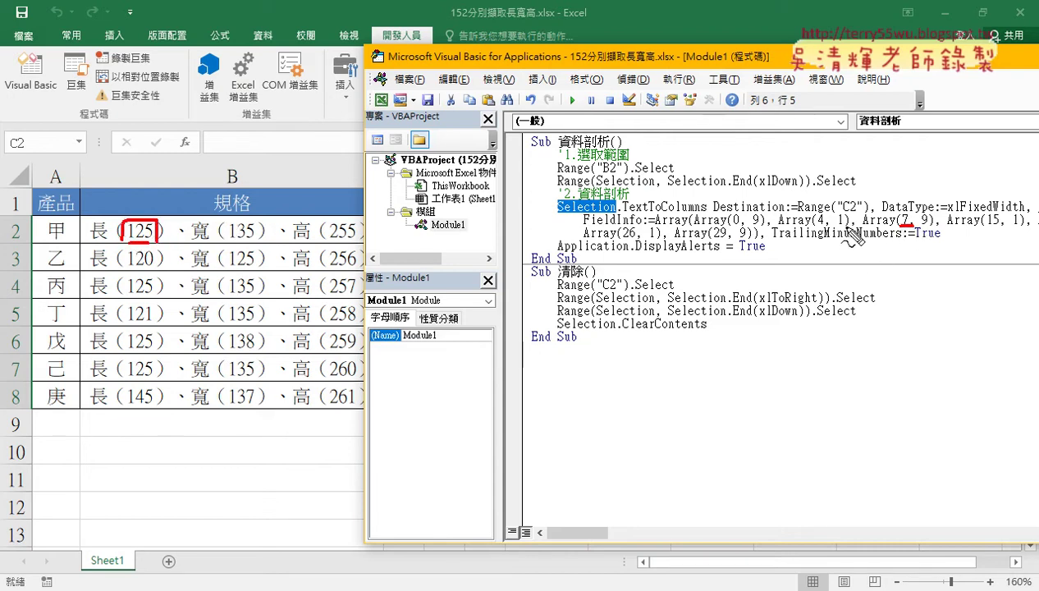
pyautogui.moveTo(837, 225); pyautogui.dragTo(848, 225)
pyautogui.moveTo(924, 224); pyautogui.dragTo(934, 225)
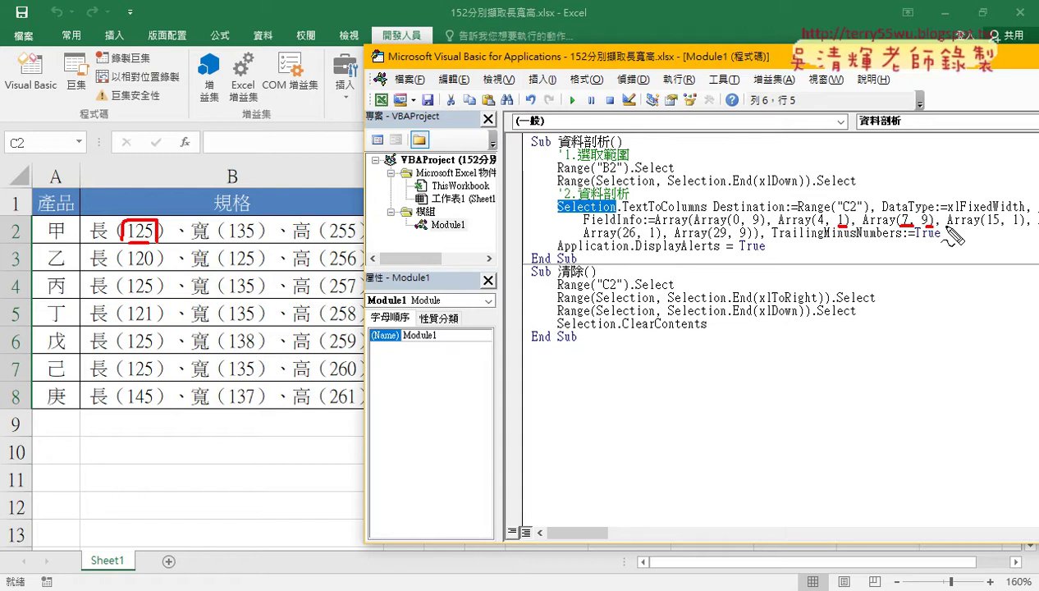
pyautogui.moveTo(729, 223); pyautogui.dragTo(742, 223)
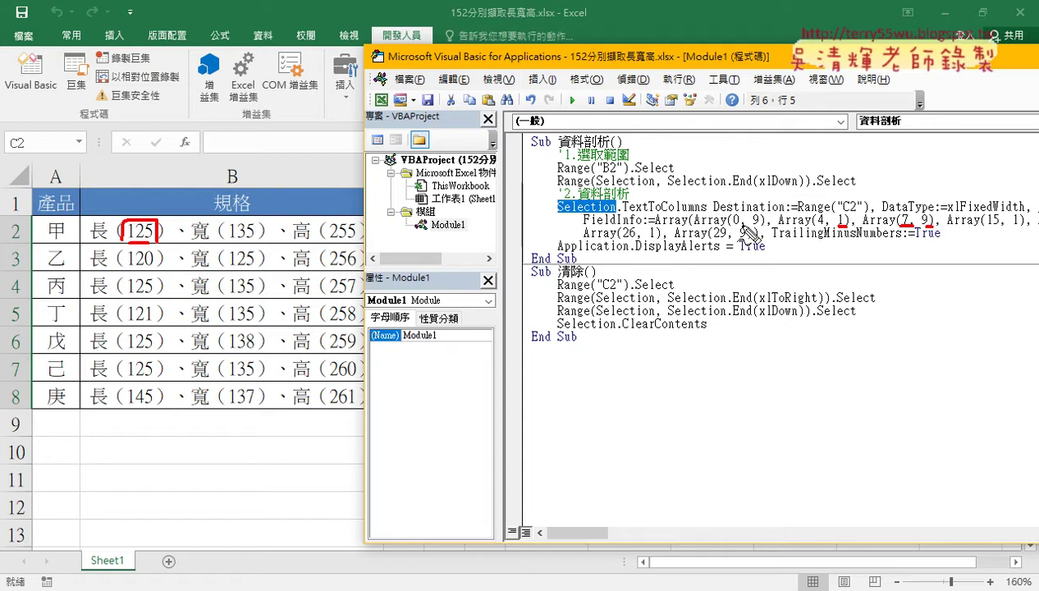
pyautogui.moveTo(88, 243); pyautogui.dragTo(392, 243)
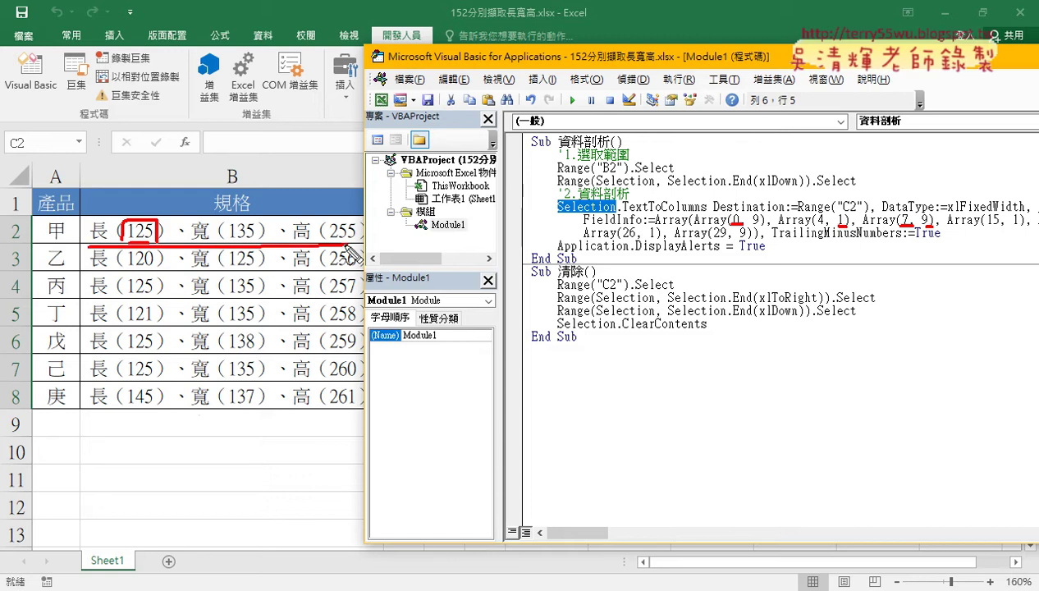
pyautogui.moveTo(98, 183); pyautogui.dragTo(97, 201)
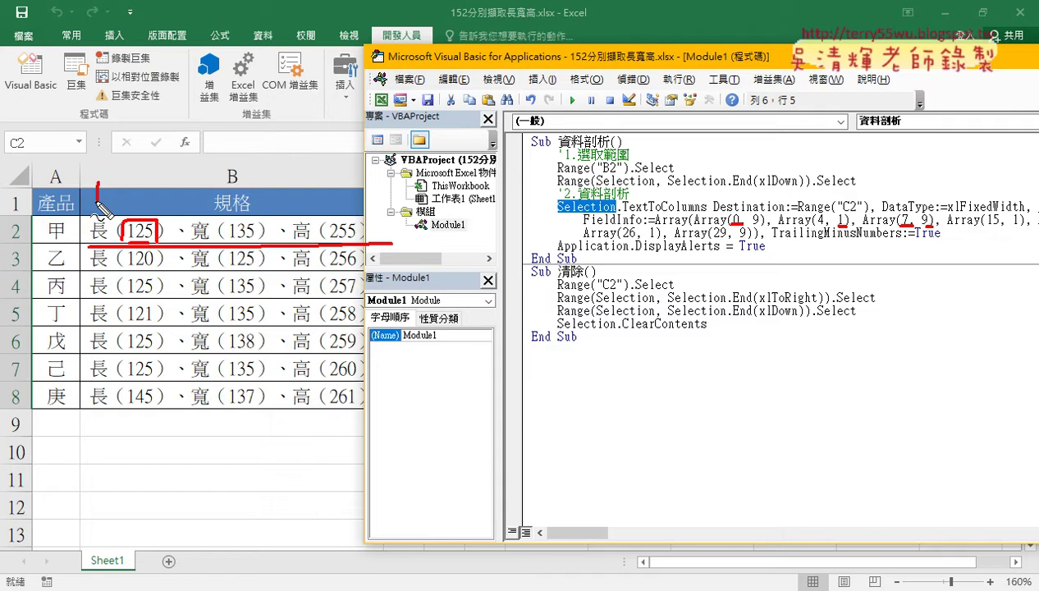
pyautogui.press('Escape')
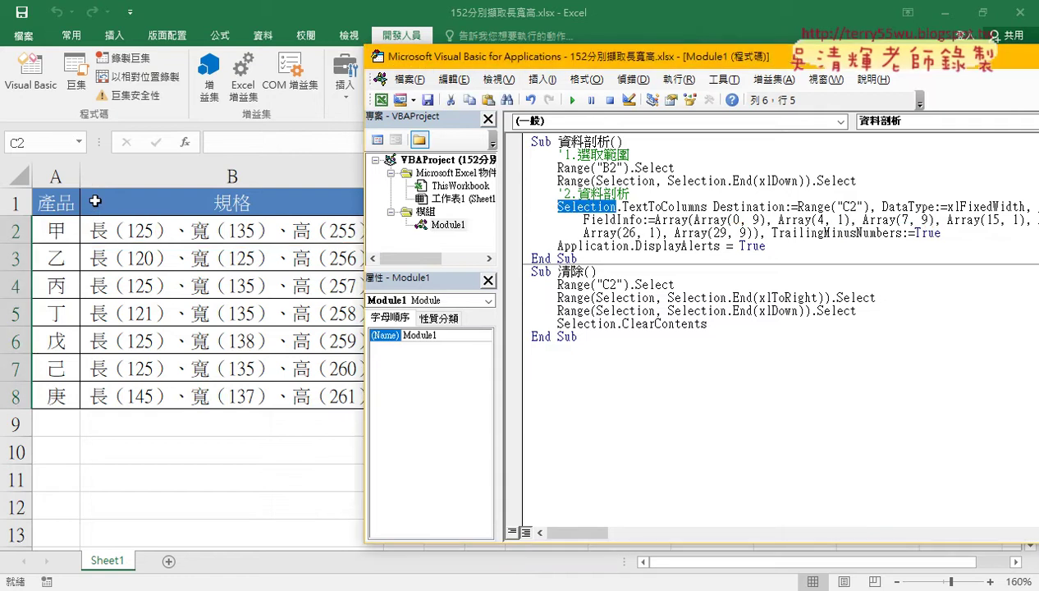
# Step: Move the caret into the 清除 macro and slide the editor aside to reveal columns C–E
pyautogui.click(726, 219)
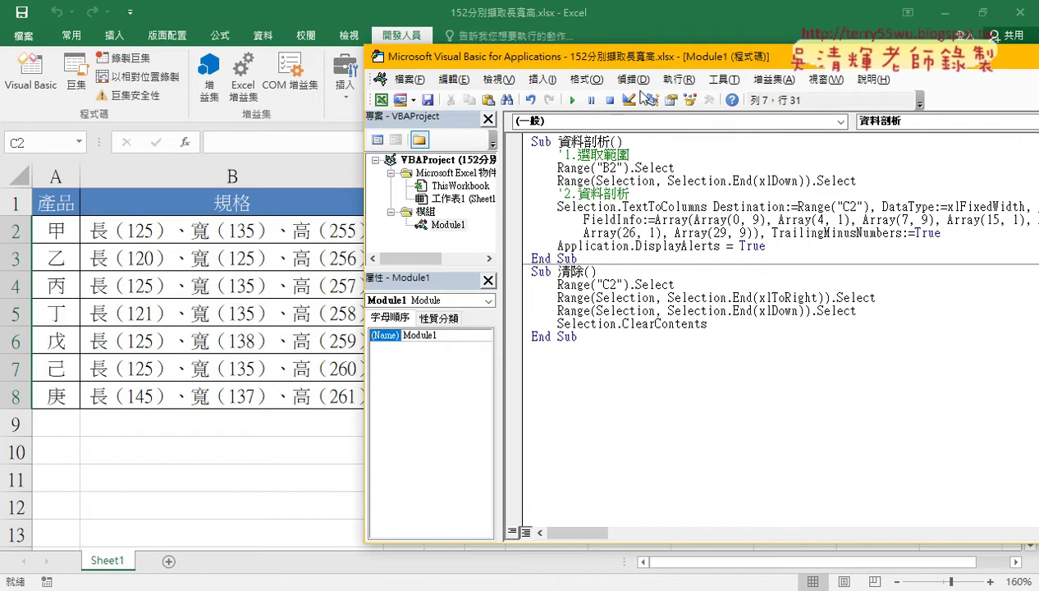
pyautogui.click(660, 311)
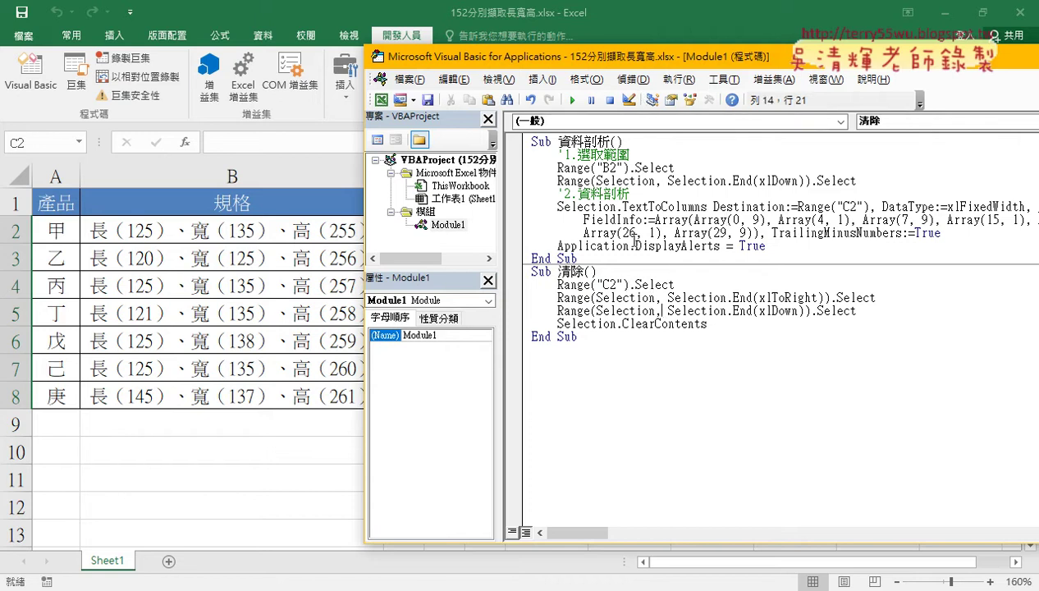
pyautogui.moveTo(633, 57); pyautogui.dragTo(795, 57)
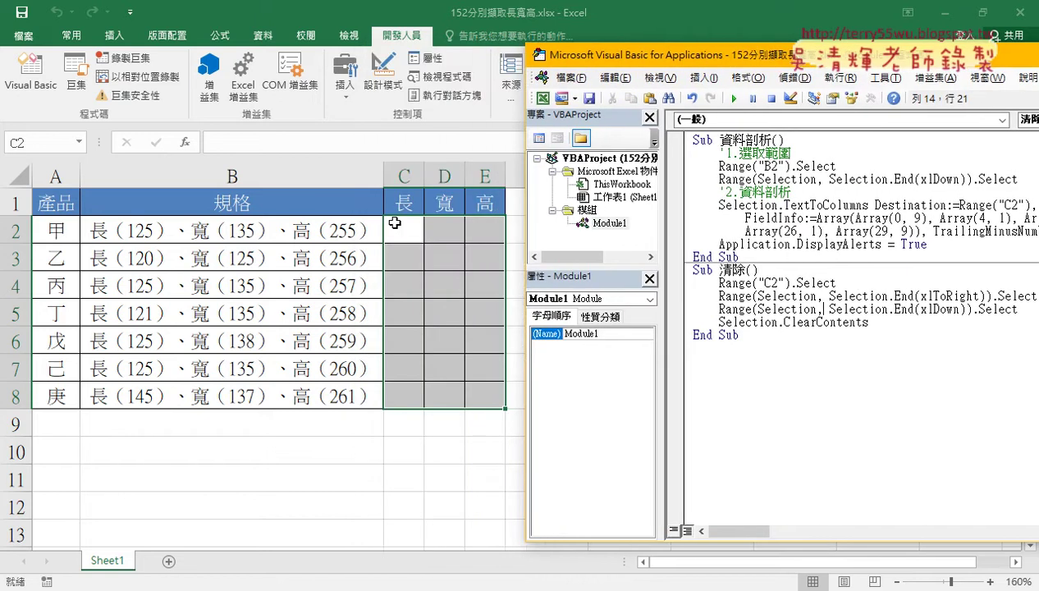
# Step: Highlight the 清除 lines in turn: select C2, xlToRight, xlDown, ClearContents, then the whole body
pyautogui.moveTo(835, 282); pyautogui.dragTo(717, 282)
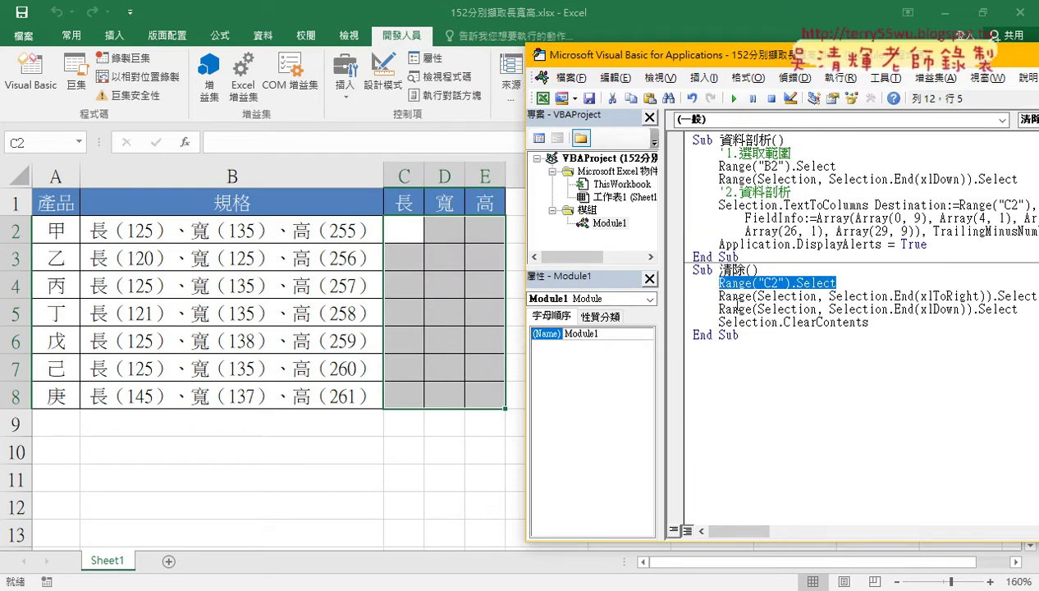
pyautogui.click(739, 297)
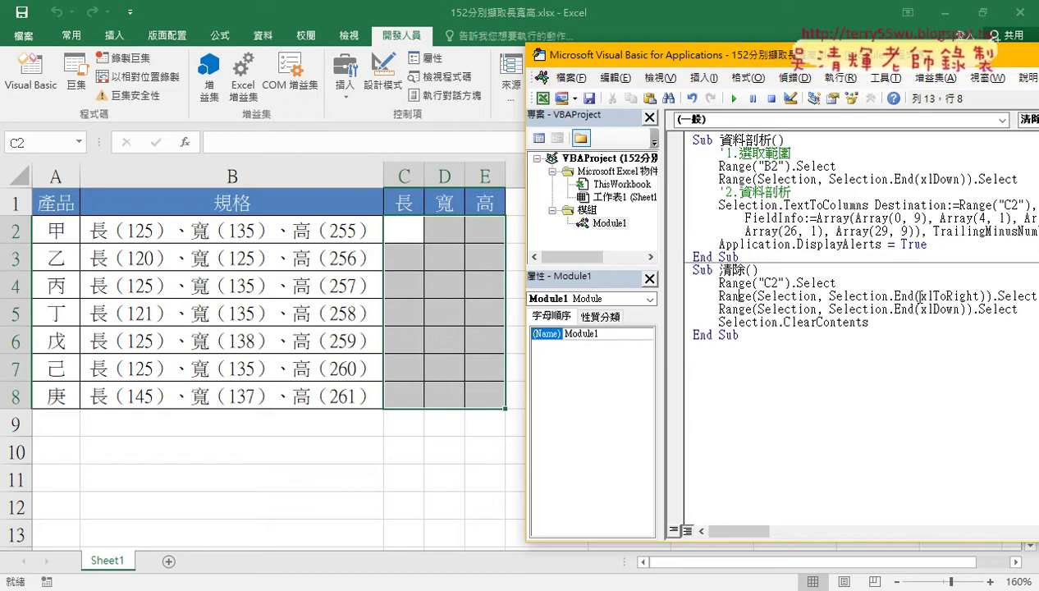
pyautogui.moveTo(920, 296); pyautogui.dragTo(979, 296)
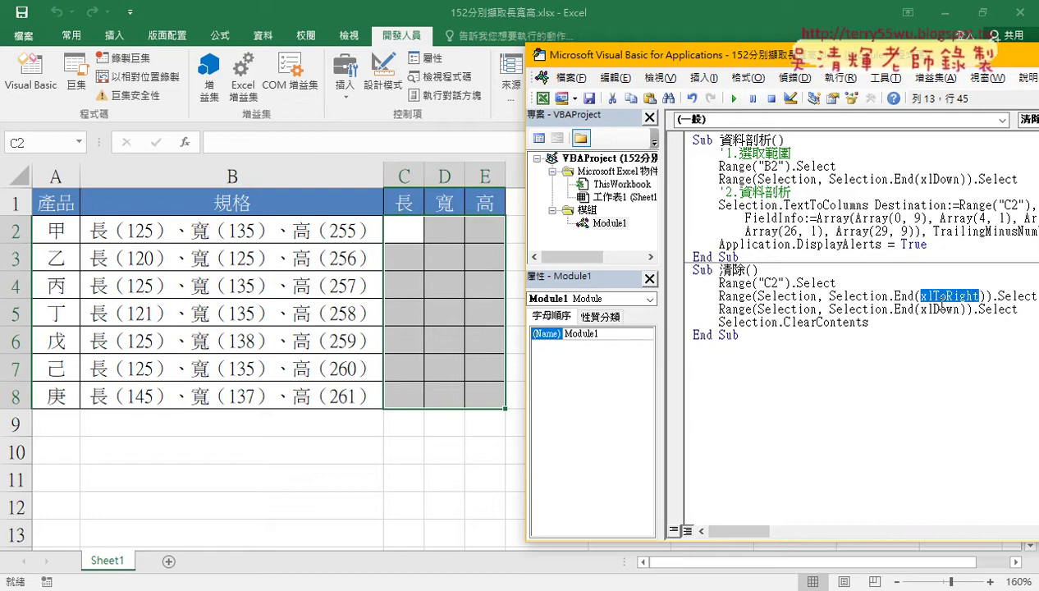
pyautogui.moveTo(921, 310); pyautogui.dragTo(959, 309)
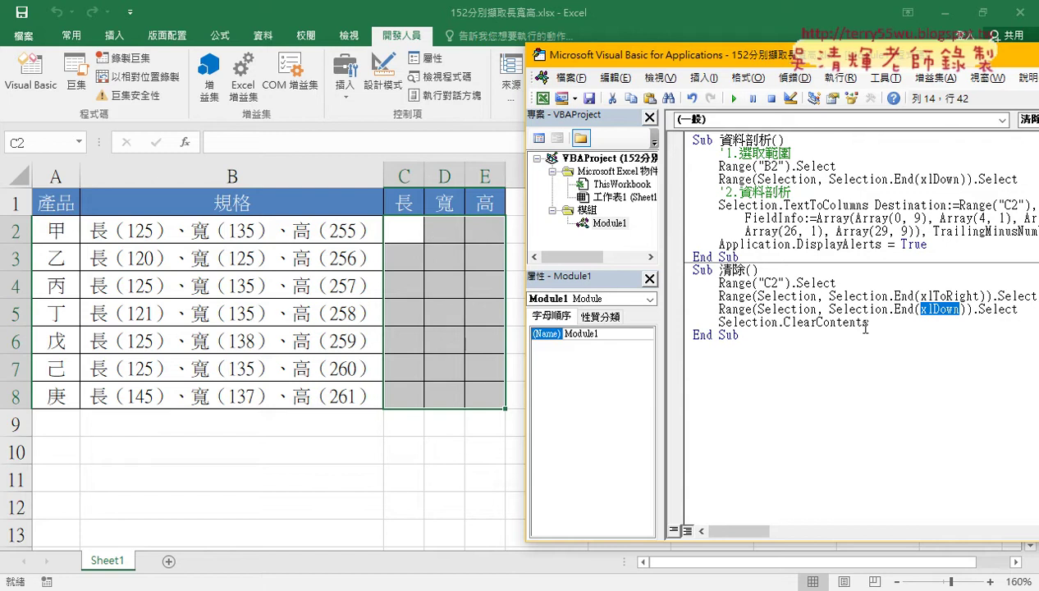
pyautogui.moveTo(868, 322); pyautogui.dragTo(783, 322)
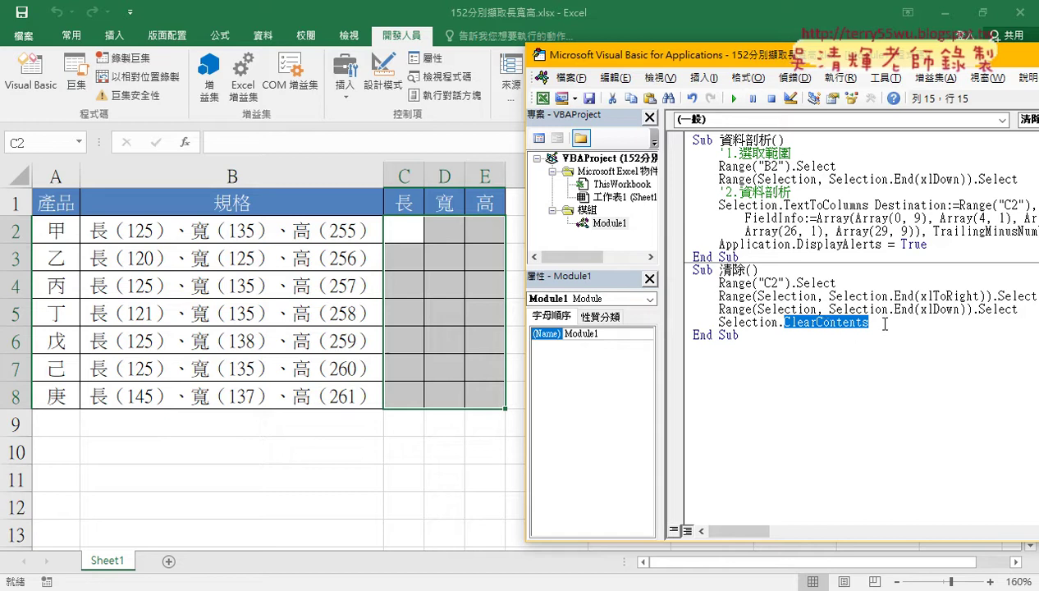
pyautogui.click(885, 324)
pyautogui.moveTo(885, 325); pyautogui.dragTo(739, 323)
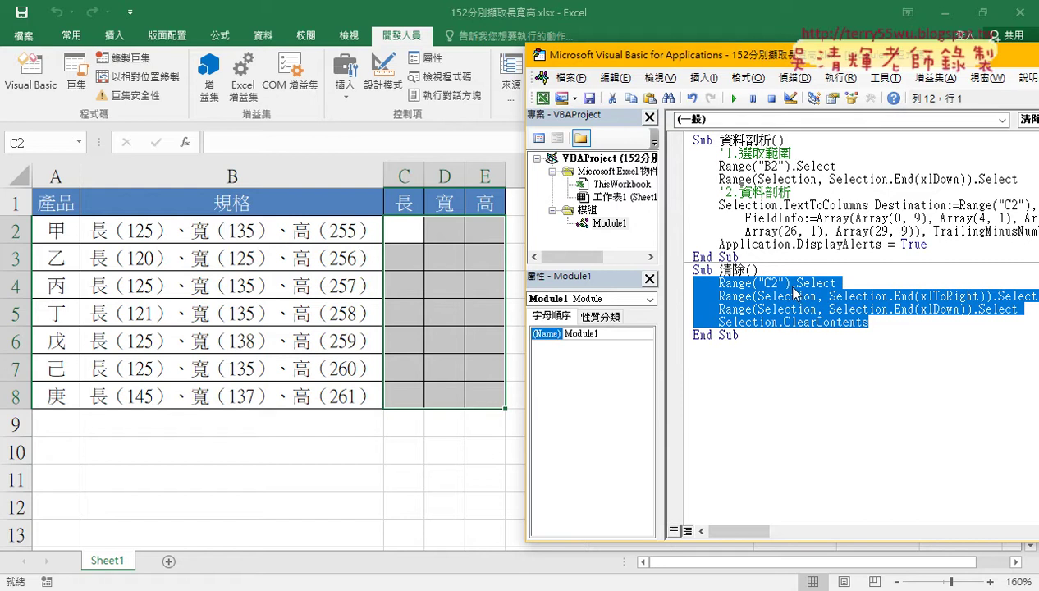
# Step: Collapse the 清除 code to a single Range("C2").ClearContents line
pyautogui.click(782, 282)
pyautogui.moveTo(790, 282)
pyautogui.mouseDown()
pyautogui.moveTo(807, 309)
pyautogui.moveTo(782, 321)
pyautogui.mouseUp()
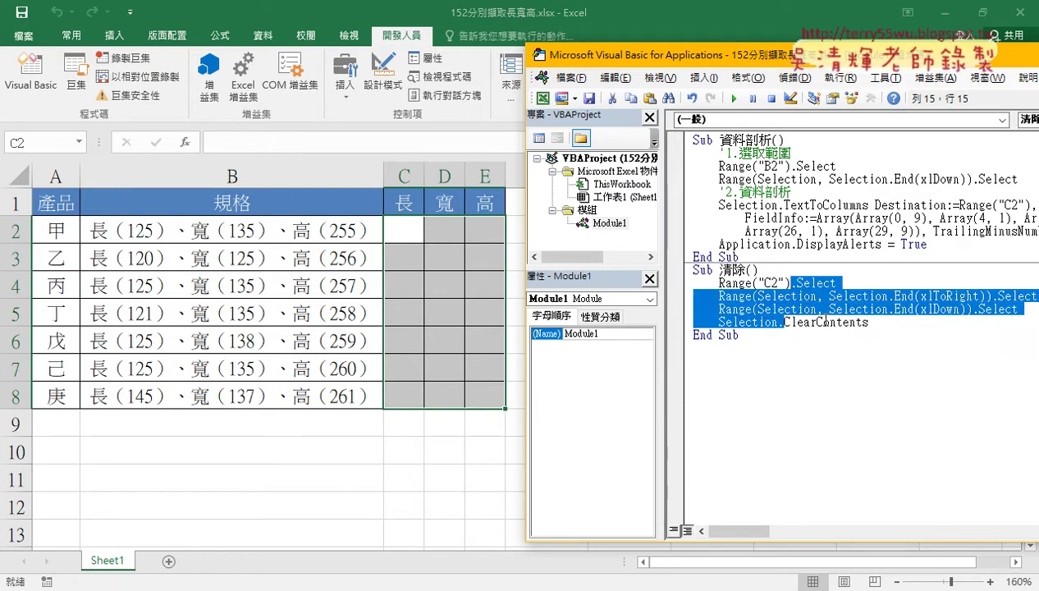
pyautogui.write('.')
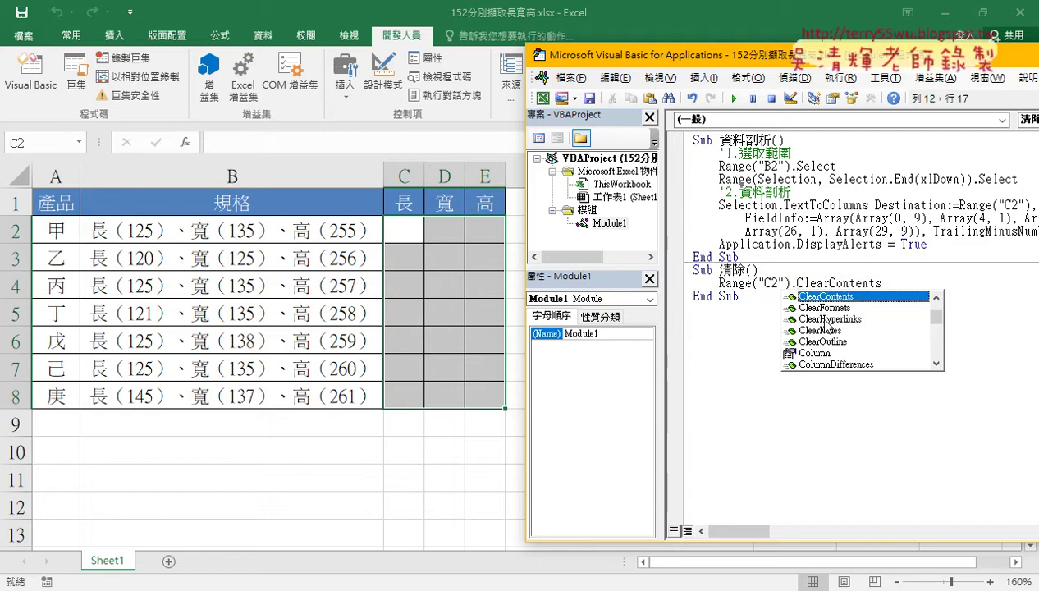
pyautogui.click(700, 341)
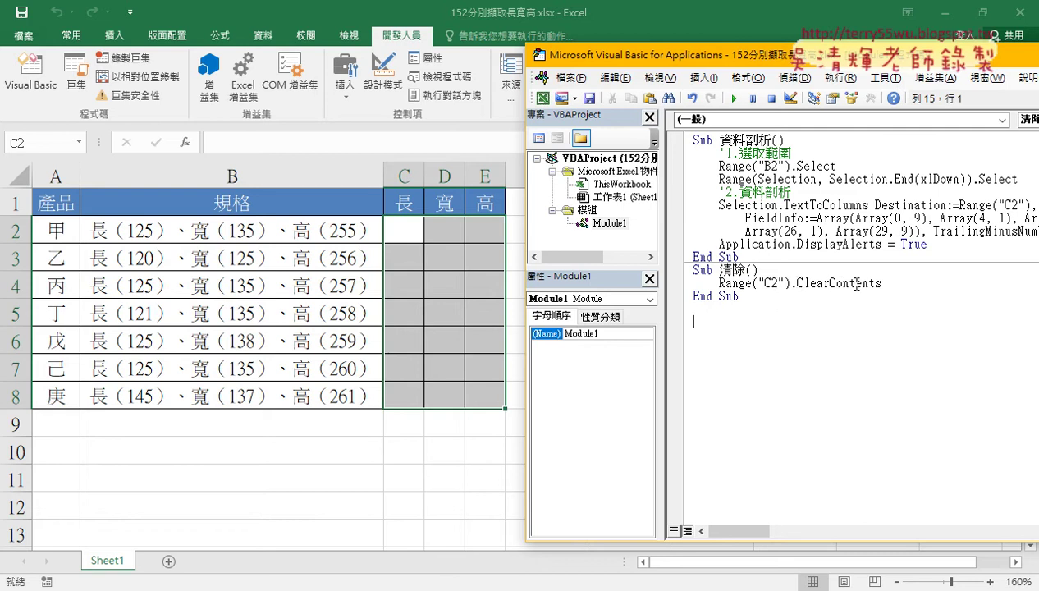
# Step: Extend the range so the line reads Range("C2:E8").ClearContents
pyautogui.moveTo(885, 283); pyautogui.dragTo(796, 283)
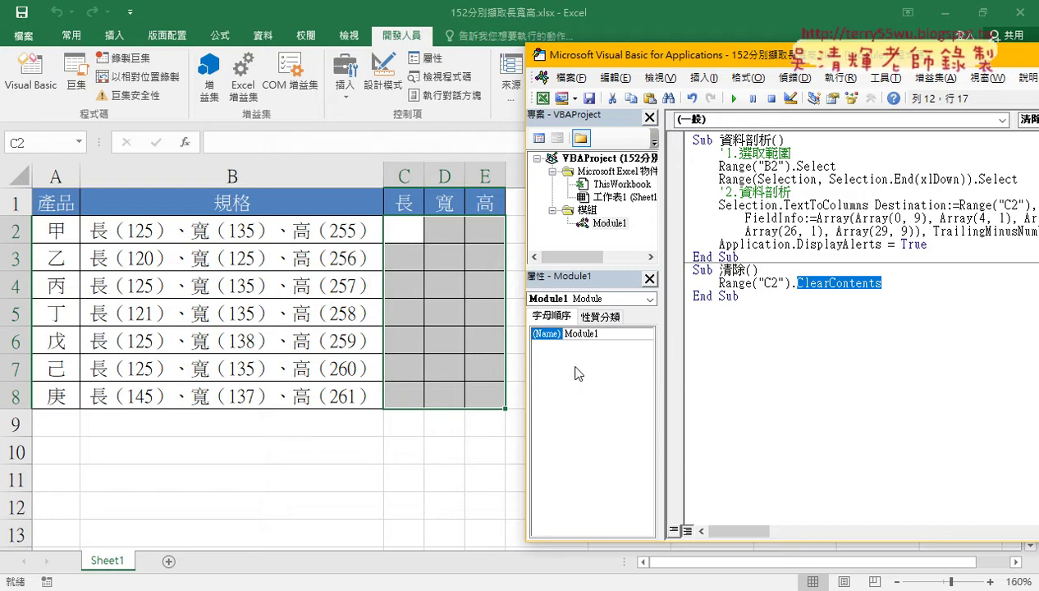
pyautogui.click(774, 283)
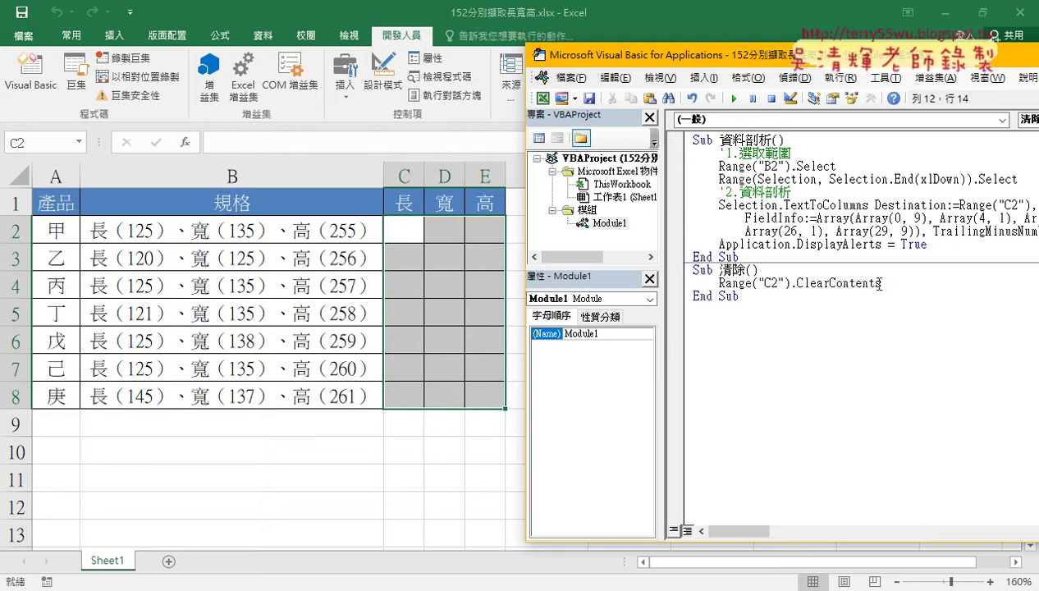
pyautogui.write(':')
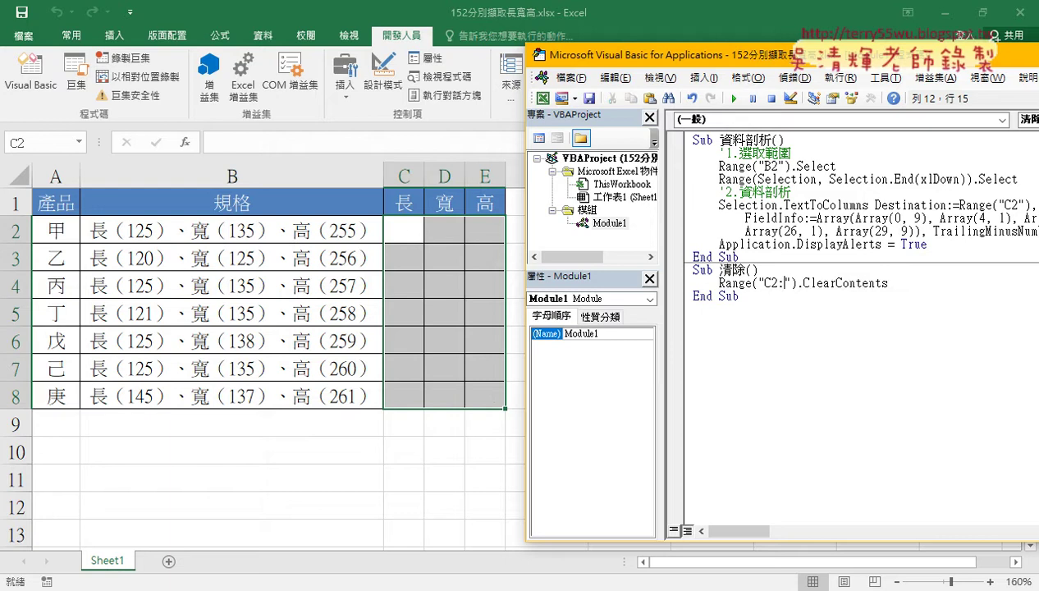
pyautogui.write('E8')
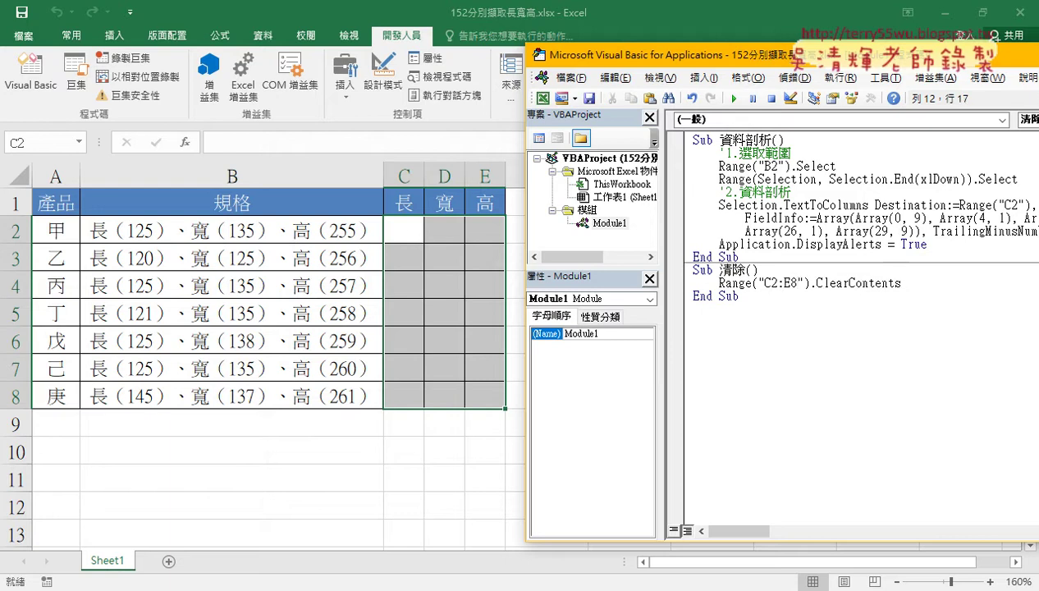
pyautogui.moveTo(900, 283); pyautogui.dragTo(723, 286)
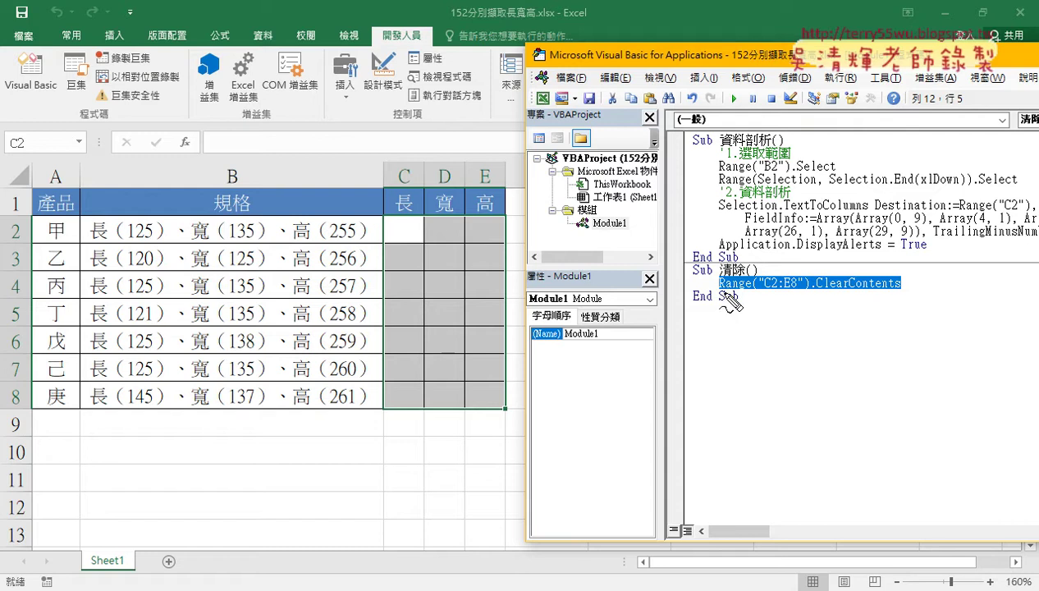
pyautogui.moveTo(726, 290); pyautogui.dragTo(808, 287)
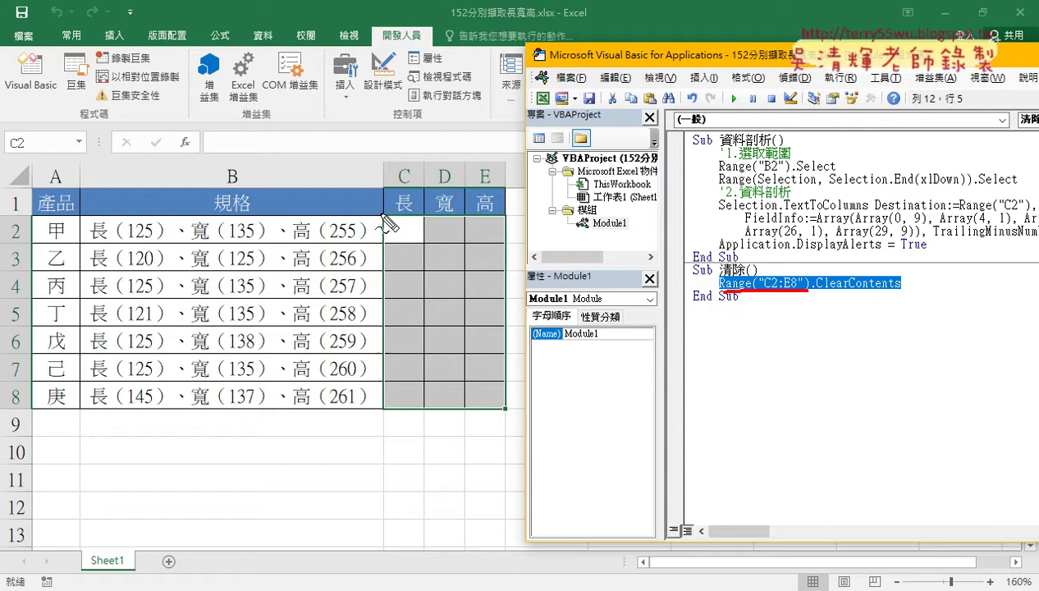
pyautogui.moveTo(380, 238); pyautogui.dragTo(389, 244)
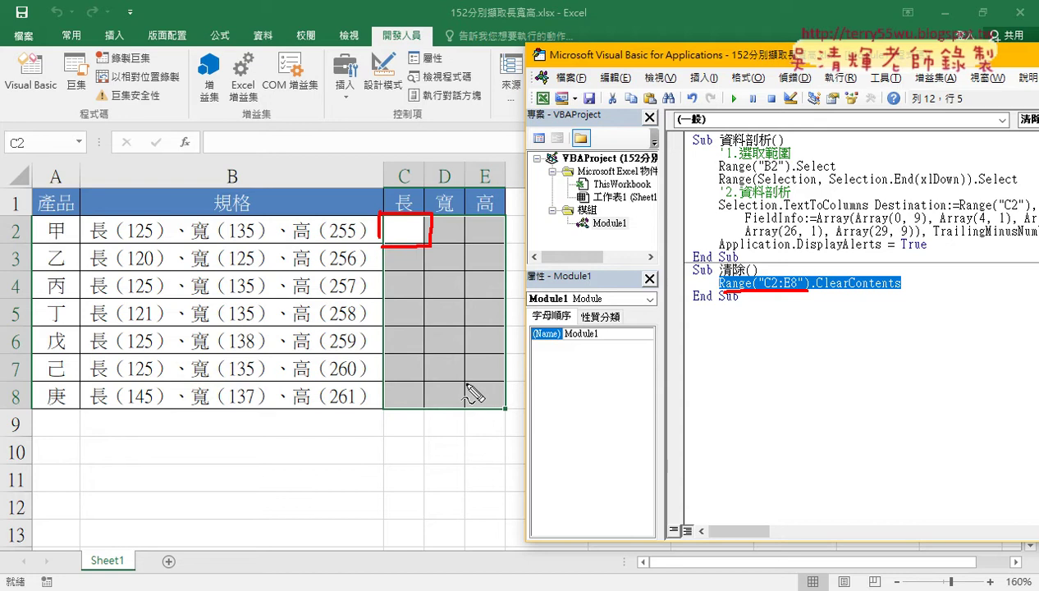
pyautogui.moveTo(465, 407); pyautogui.dragTo(504, 403)
pyautogui.moveTo(402, 244)
pyautogui.mouseDown()
pyautogui.moveTo(474, 355)
pyautogui.moveTo(479, 328)
pyautogui.mouseUp()
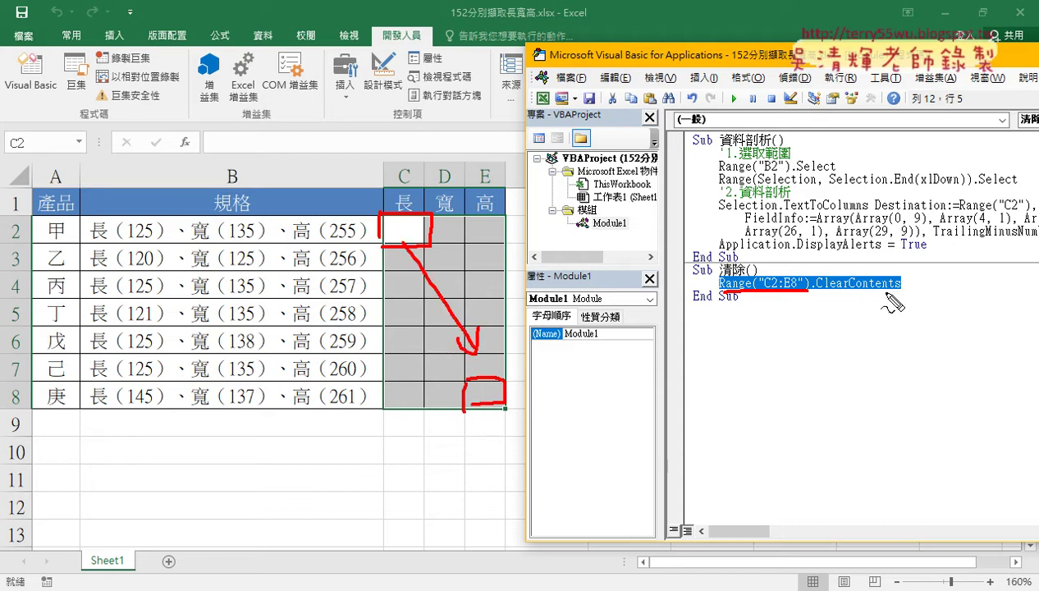
pyautogui.moveTo(901, 288); pyautogui.dragTo(802, 291)
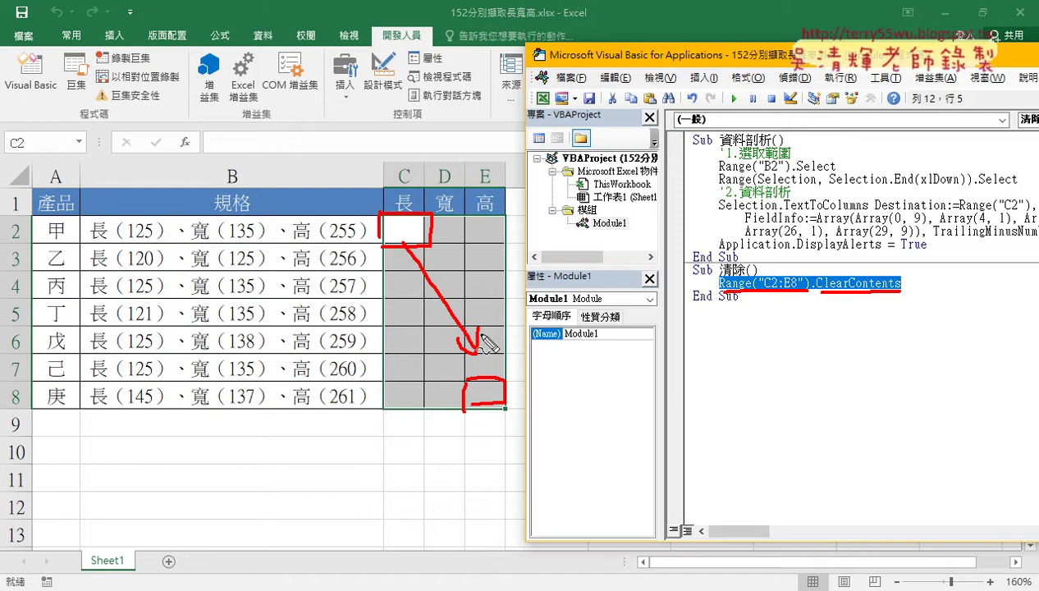
pyautogui.press('Escape')
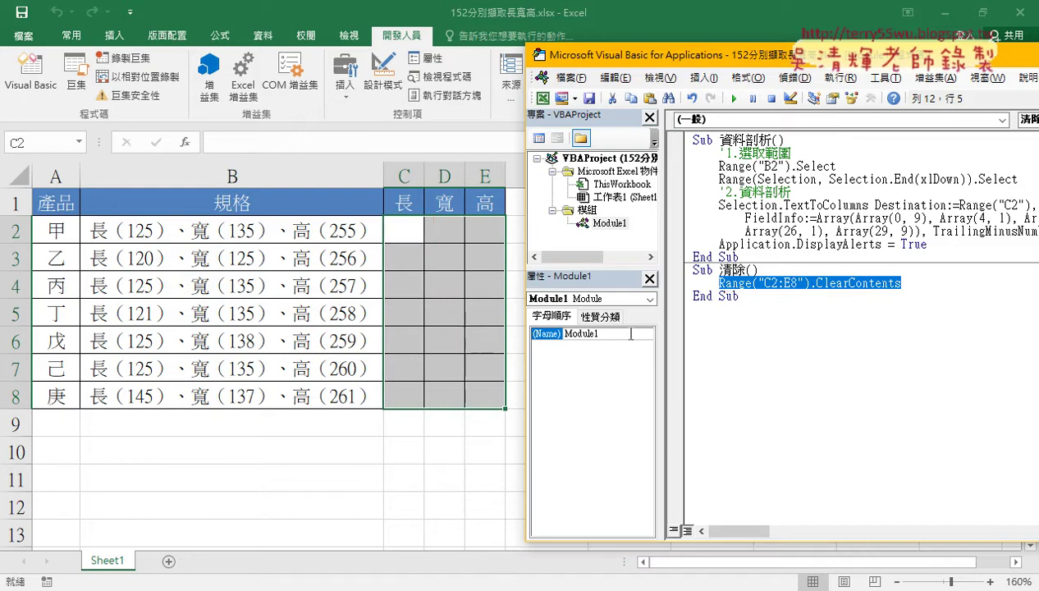
pyautogui.click(800, 205)
pyautogui.click(729, 99)
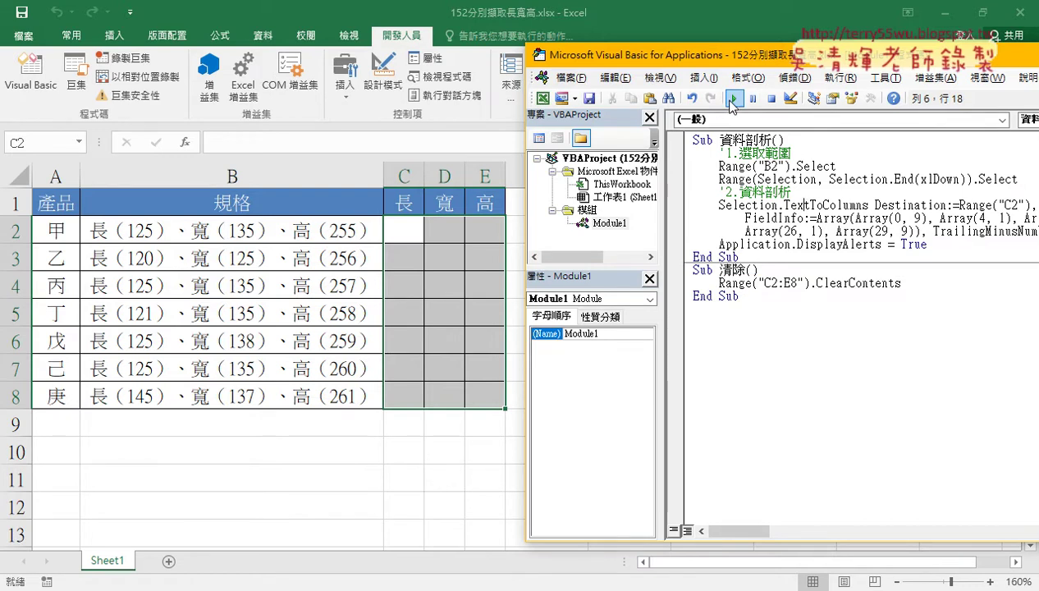
pyautogui.click(487, 347)
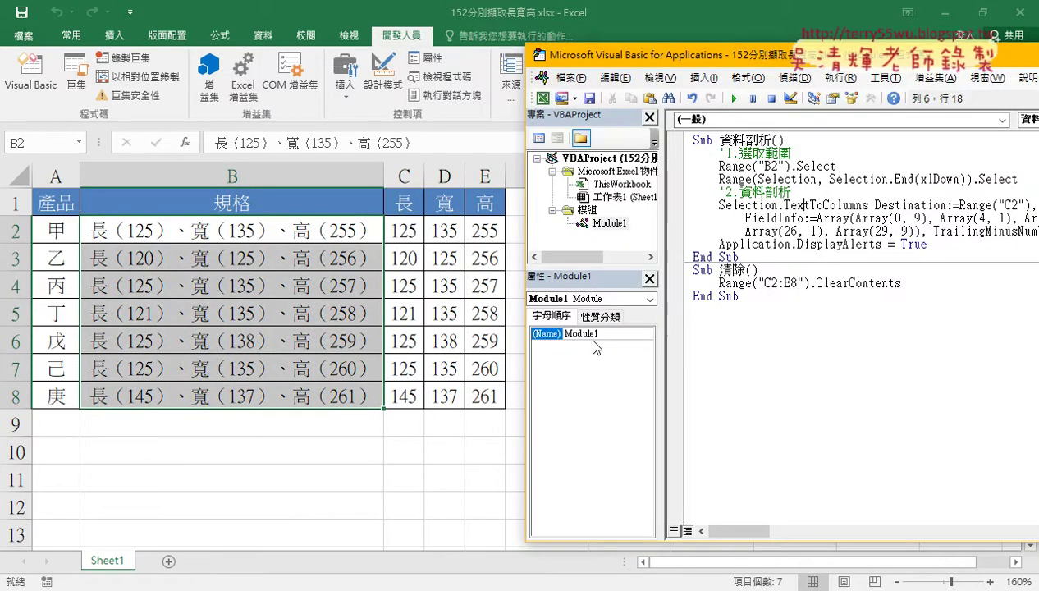
pyautogui.click(734, 98)
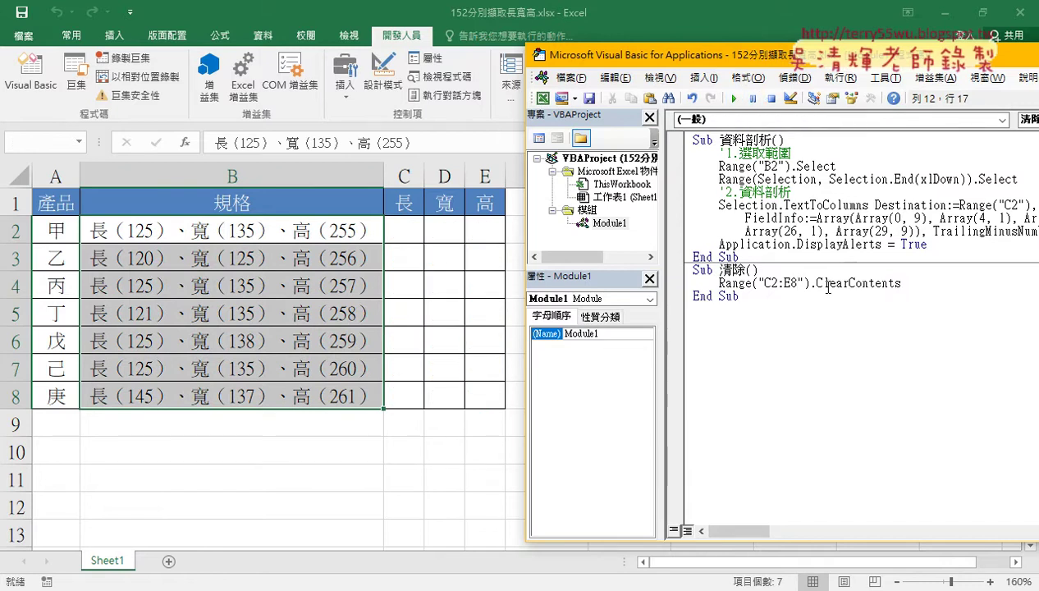
pyautogui.moveTo(810, 283); pyautogui.dragTo(900, 284)
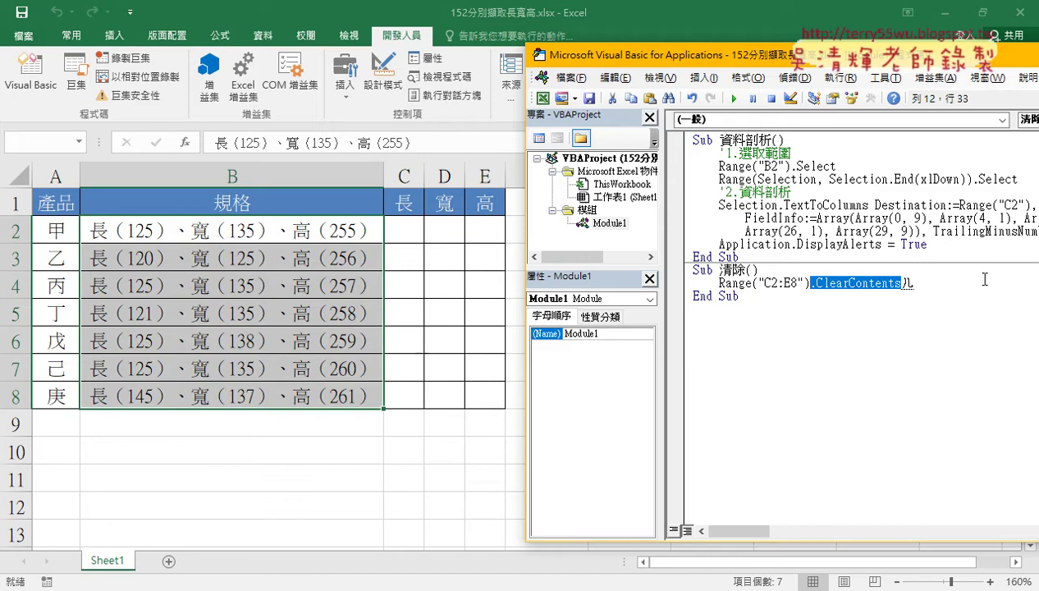
# Step: Change 清除 to Range("C2:E8") = "" and run 資料剖析, confirming the data replacement
pyautogui.write('=')
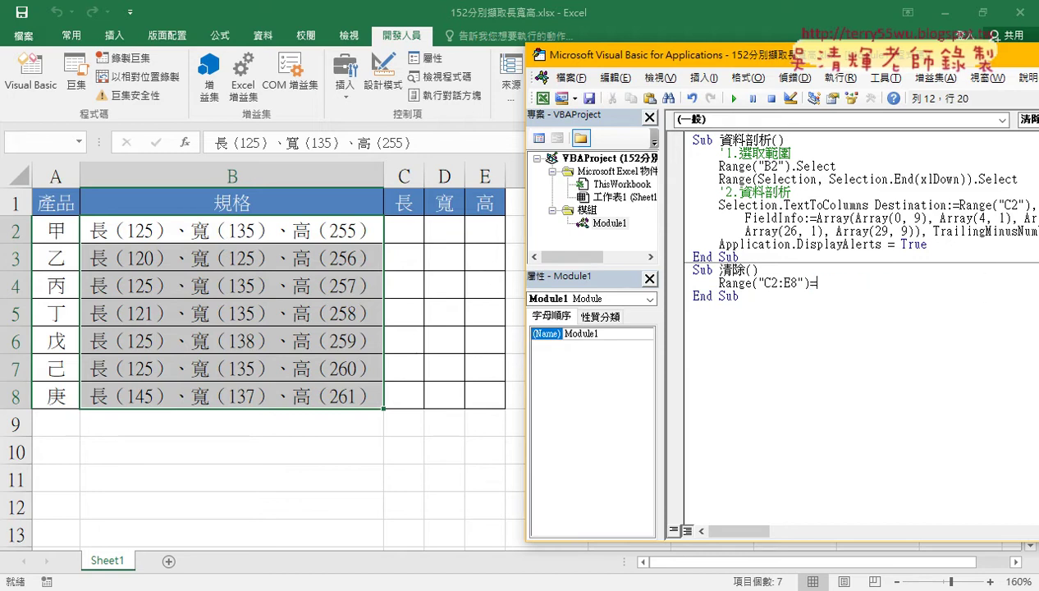
pyautogui.write('""')
pyautogui.click(816, 218)
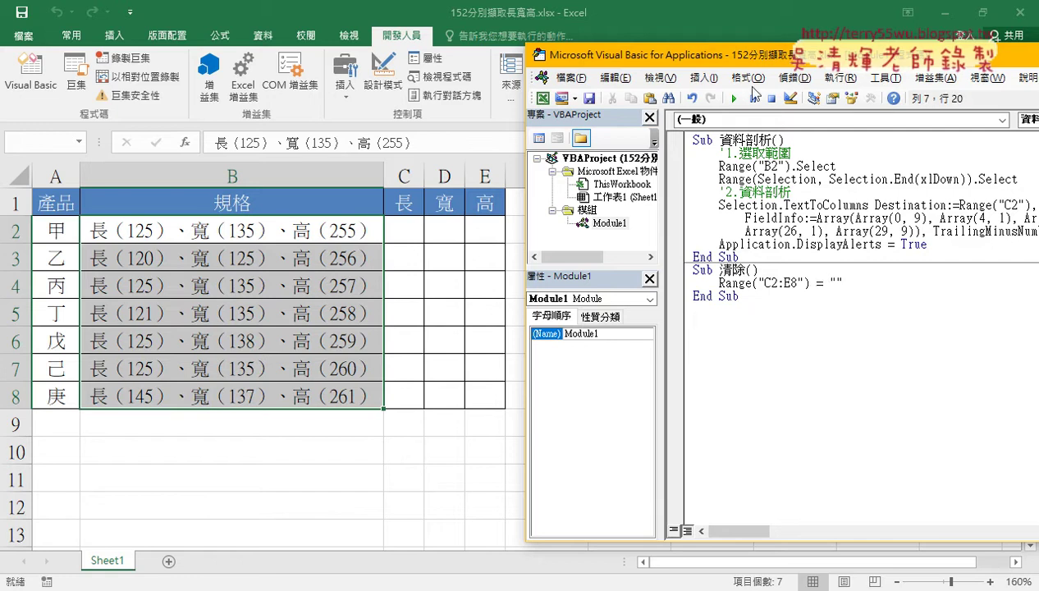
pyautogui.click(734, 98)
pyautogui.click(488, 341)
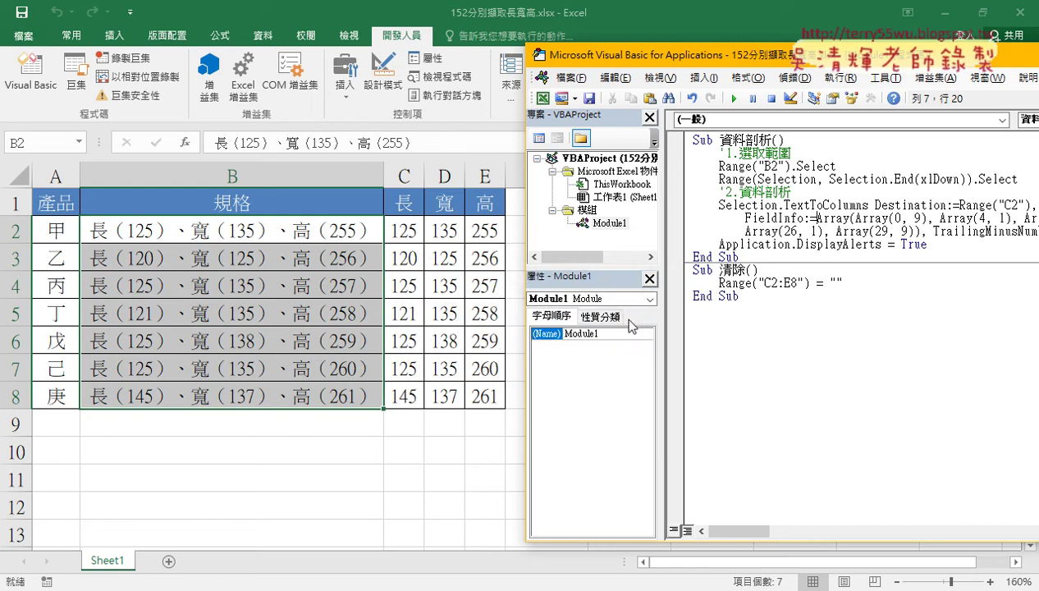
# Step: Run 清除 from the editor twice to empty C2:E8, then highlight the empty-string assignment
pyautogui.click(771, 283)
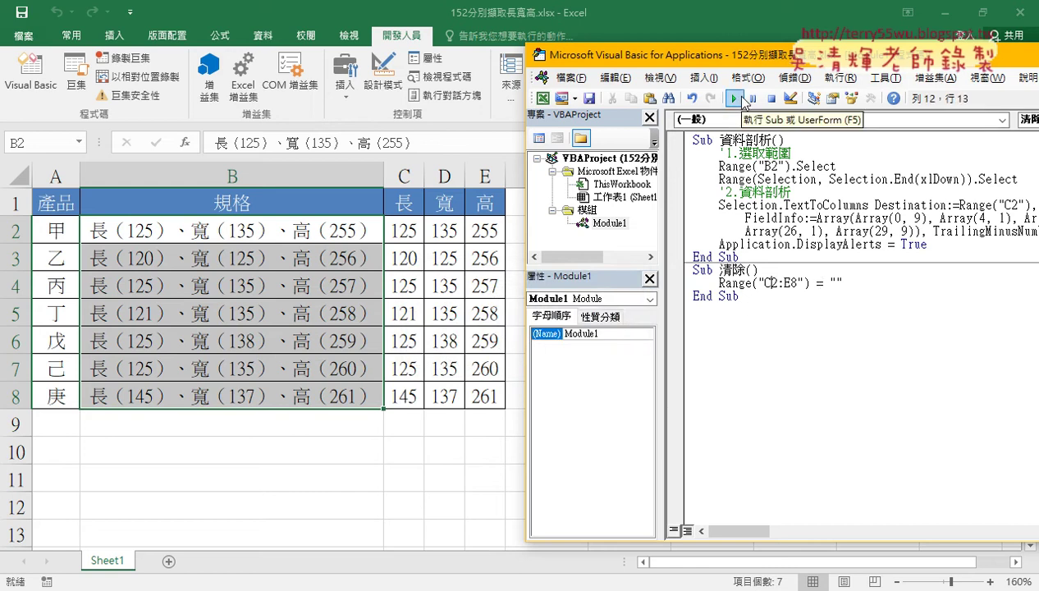
pyautogui.click(743, 98)
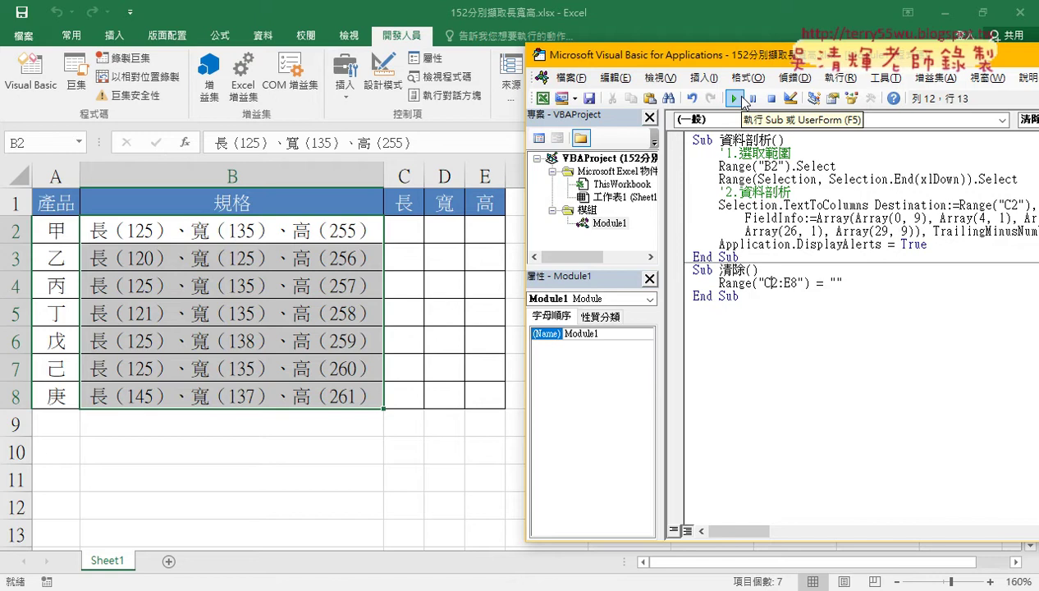
pyautogui.click(744, 100)
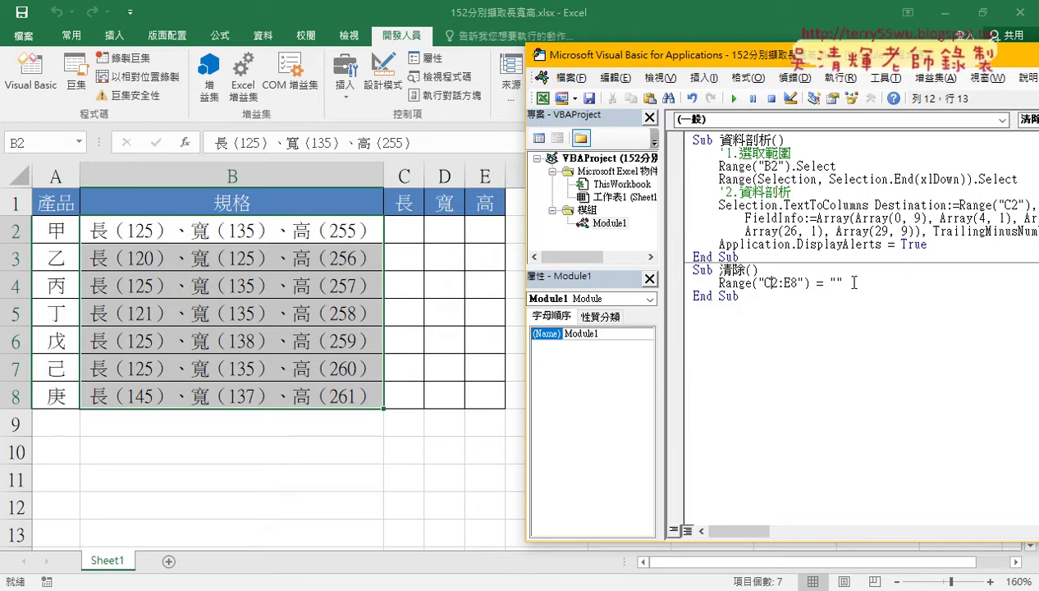
pyautogui.moveTo(845, 282); pyautogui.dragTo(816, 281)
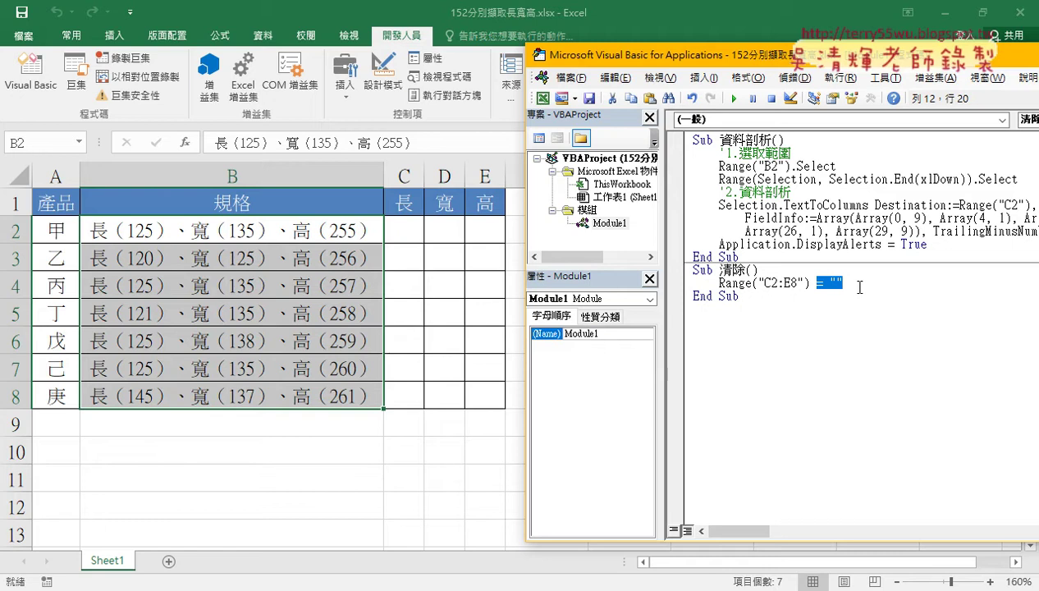
pyautogui.click(793, 204)
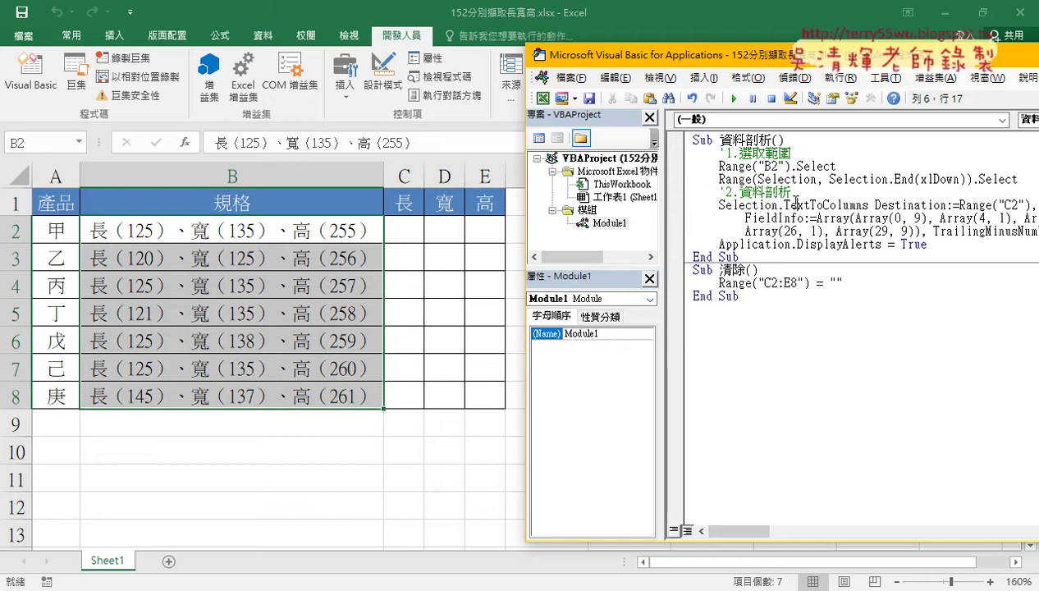
# Step: On the sheet, twice run the 資料剖析 button (confirming 確定) followed by the 清除 button
pyautogui.click(471, 279)
pyautogui.click(580, 234)
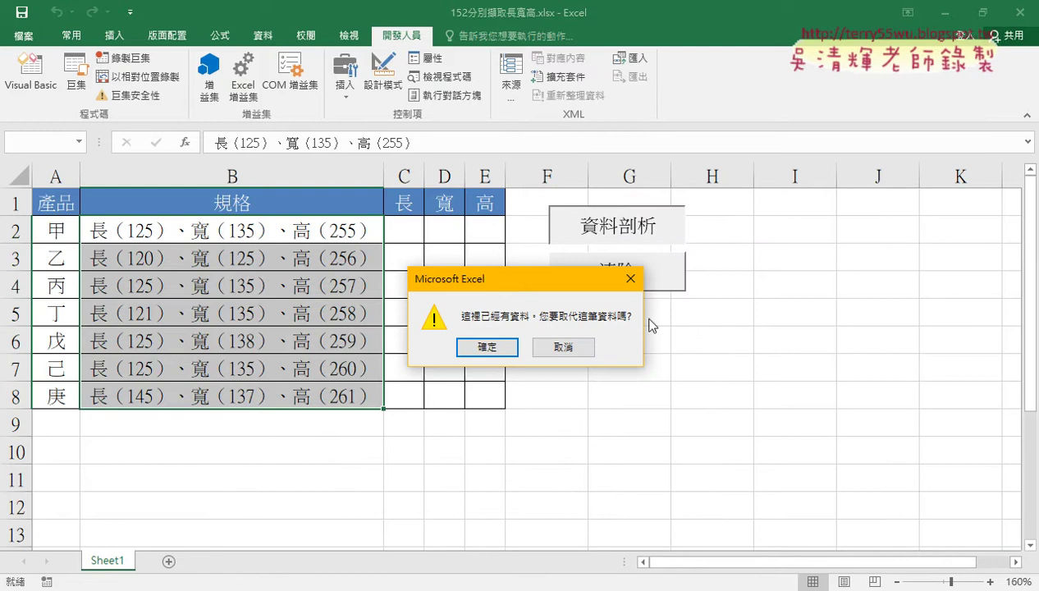
pyautogui.click(484, 346)
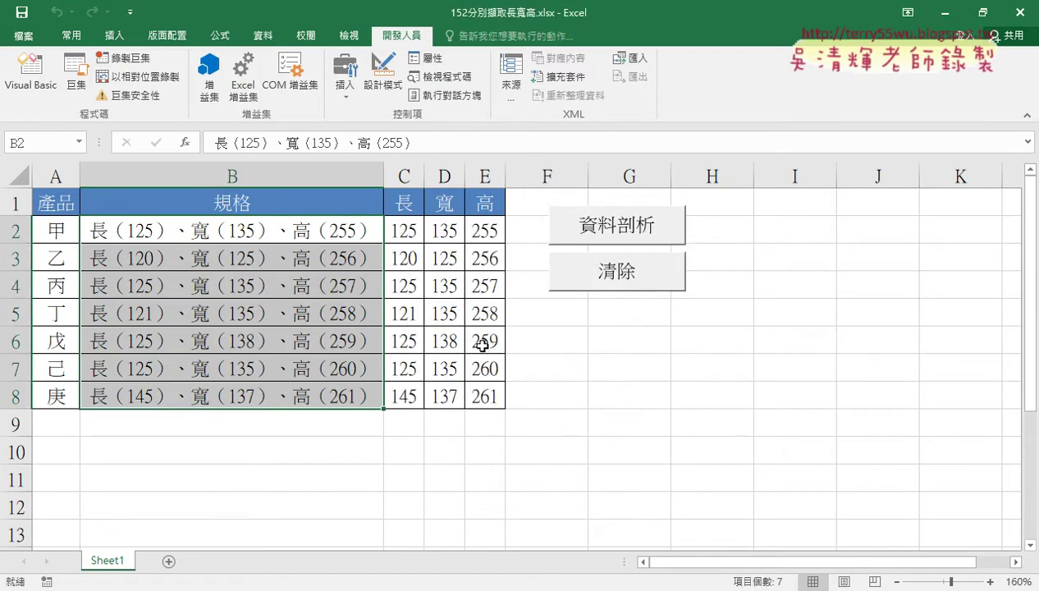
pyautogui.click(623, 282)
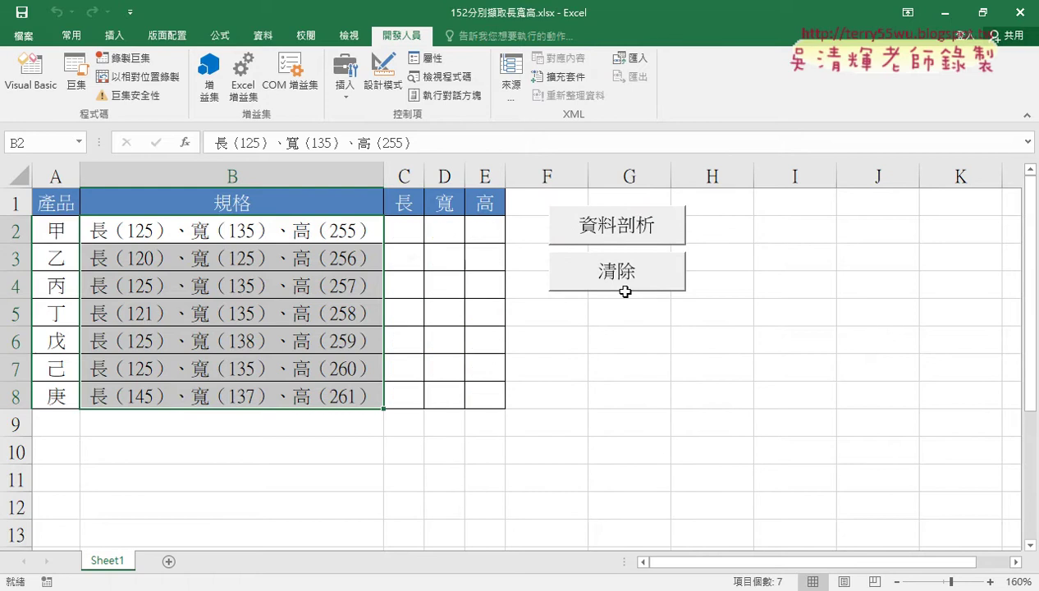
pyautogui.click(619, 226)
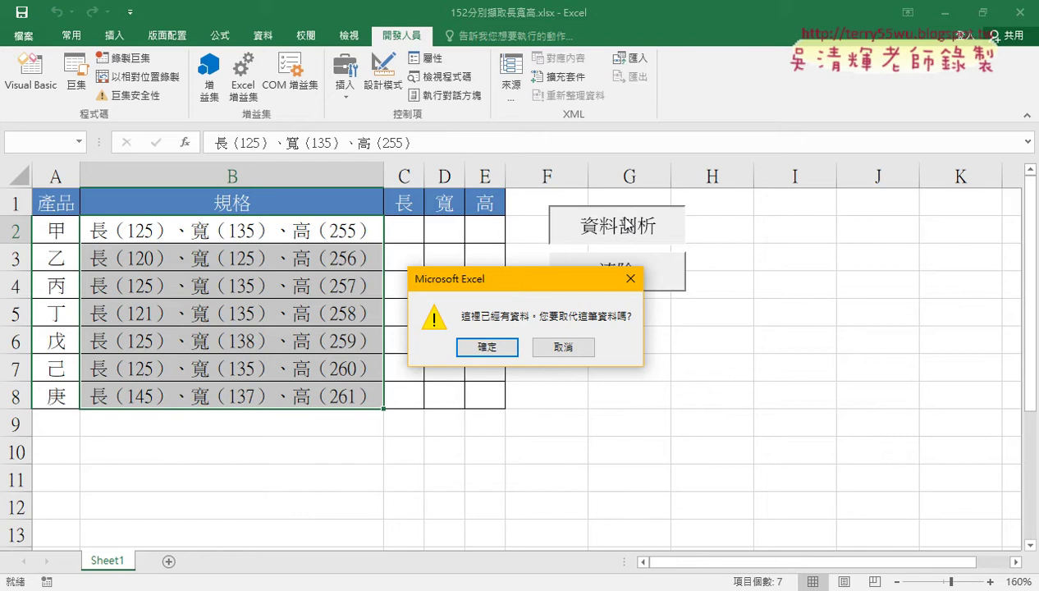
pyautogui.click(475, 346)
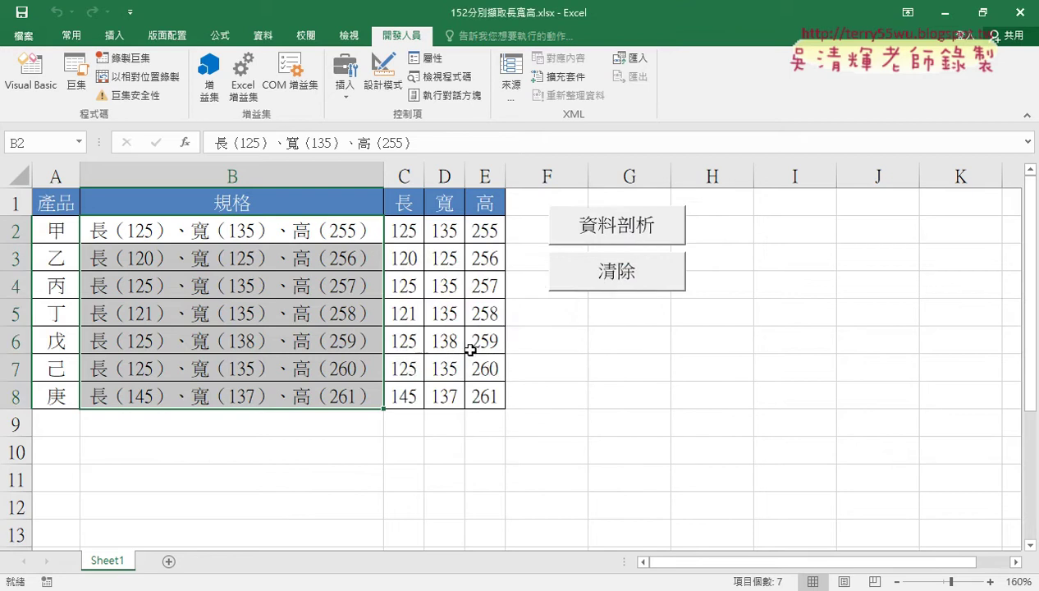
pyautogui.click(604, 283)
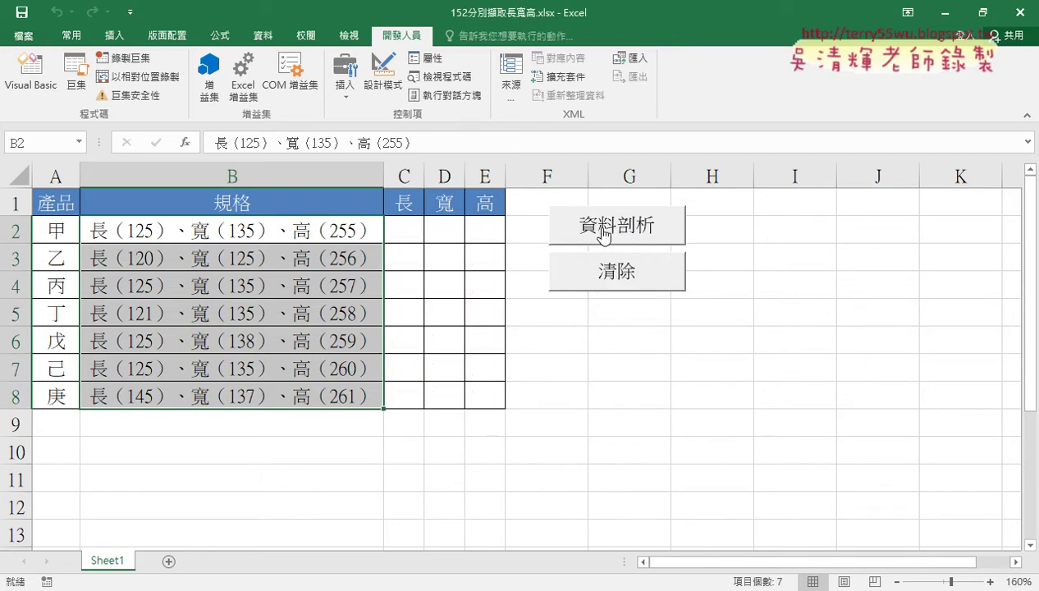
# Step: Open the VBA editor and insert an indented blank line after Sub 資料剖析()
pyautogui.click(33, 82)
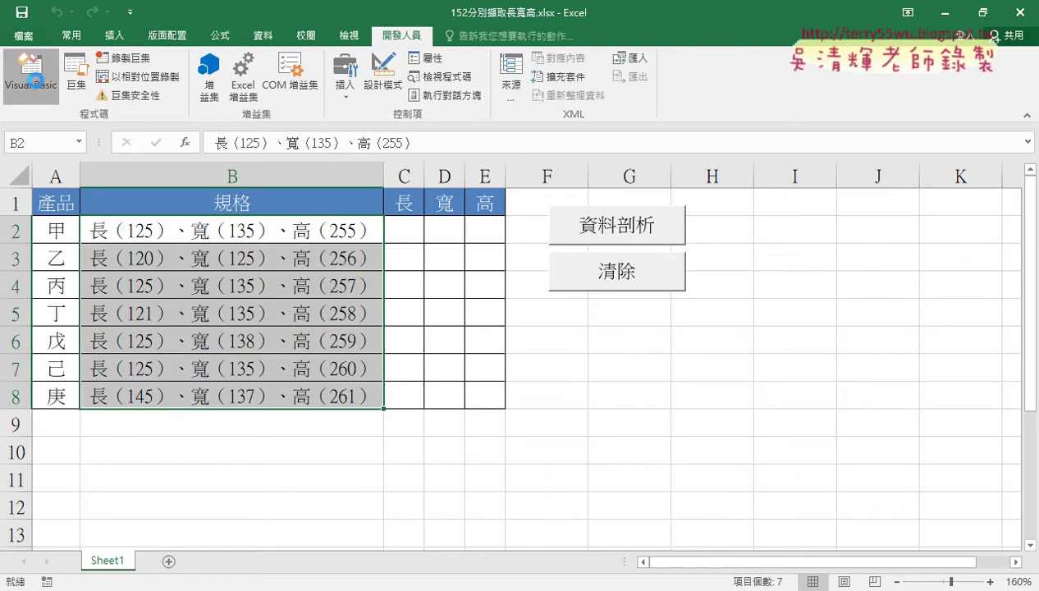
pyautogui.moveTo(658, 64)
pyautogui.mouseDown()
pyautogui.moveTo(350, 254)
pyautogui.moveTo(273, 89)
pyautogui.mouseUp()
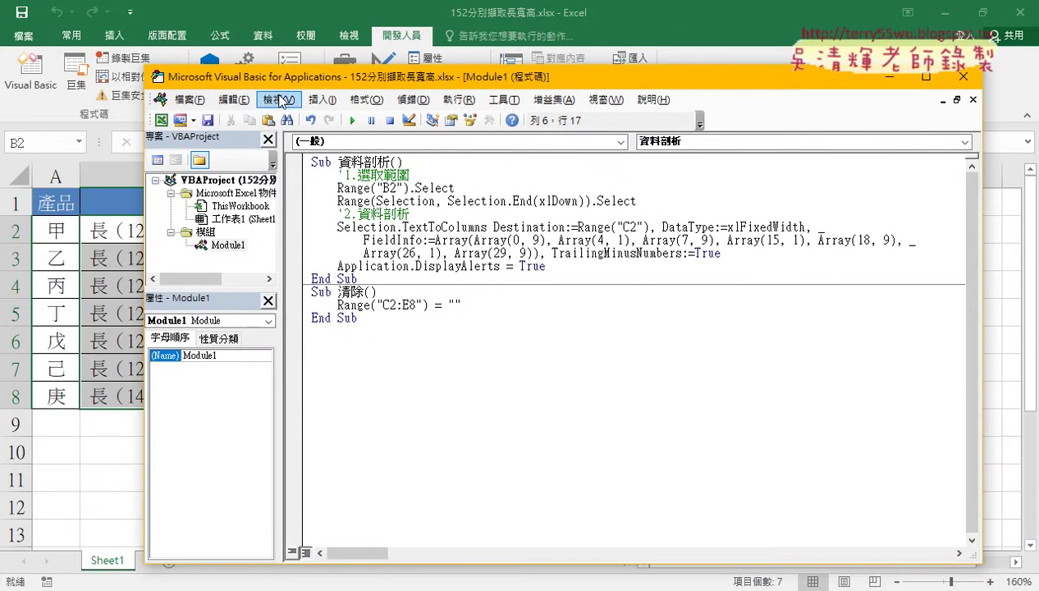
pyautogui.click(426, 162)
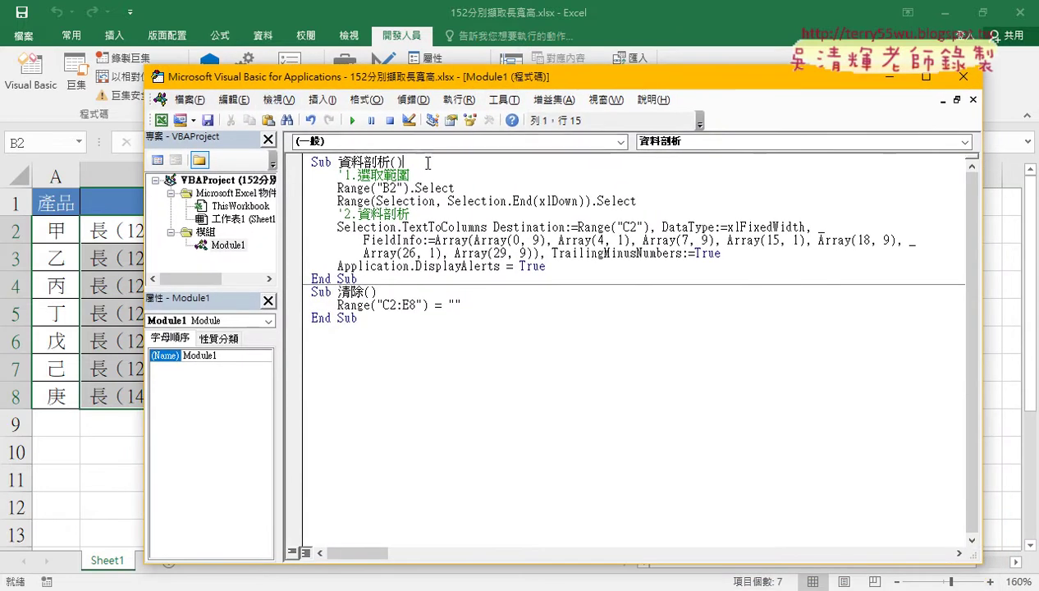
pyautogui.press('Return')
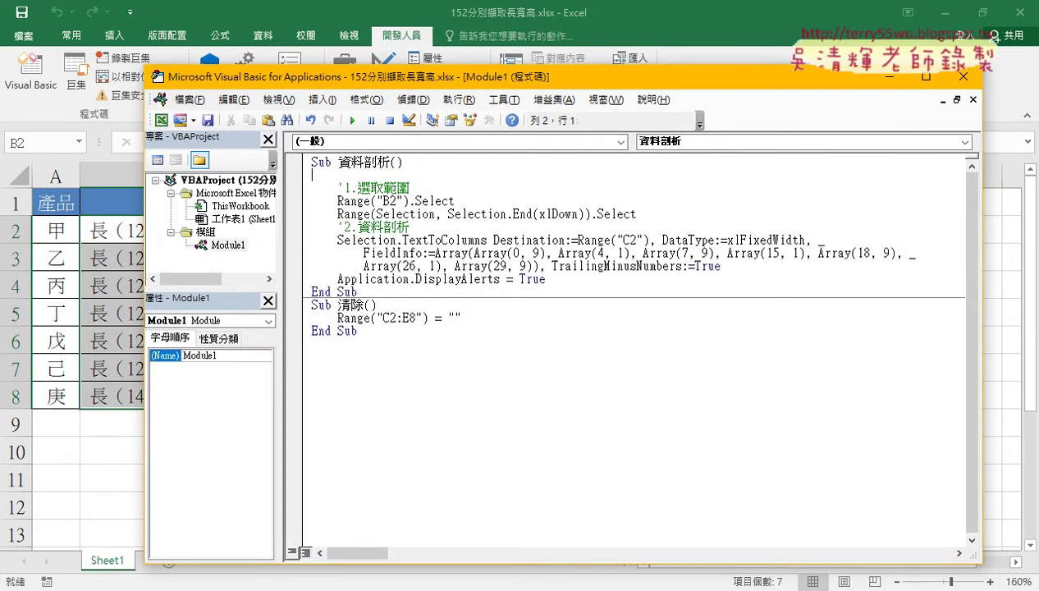
pyautogui.press('Tab')
# Step: Type application. on the new line to bring up its member list
pyautogui.write('a')
pyautogui.write('pp')
pyautogui.write('li')
pyautogui.write('cati')
pyautogui.write('on')
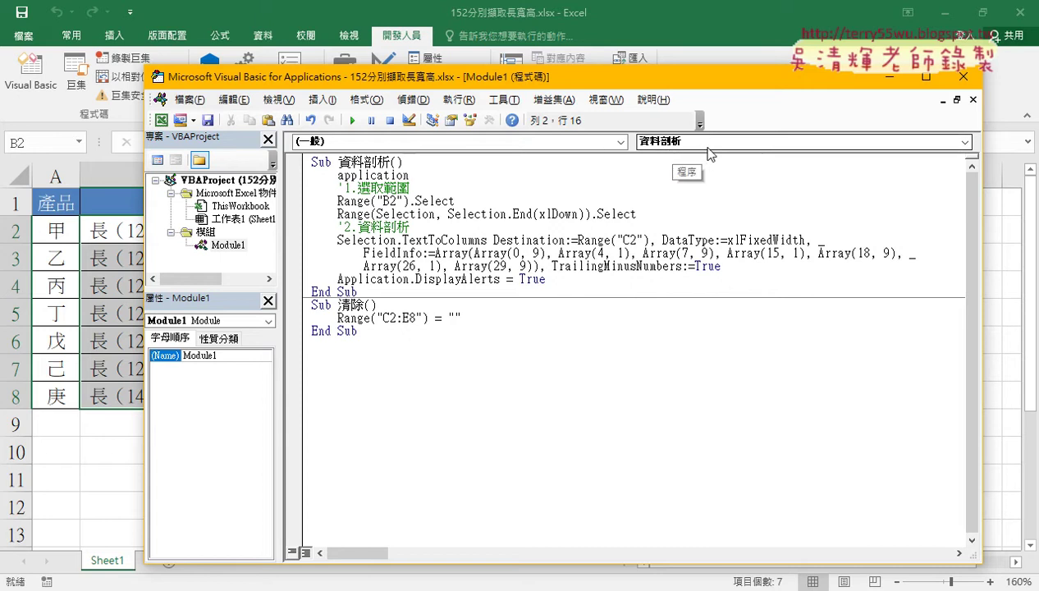
pyautogui.write('.')
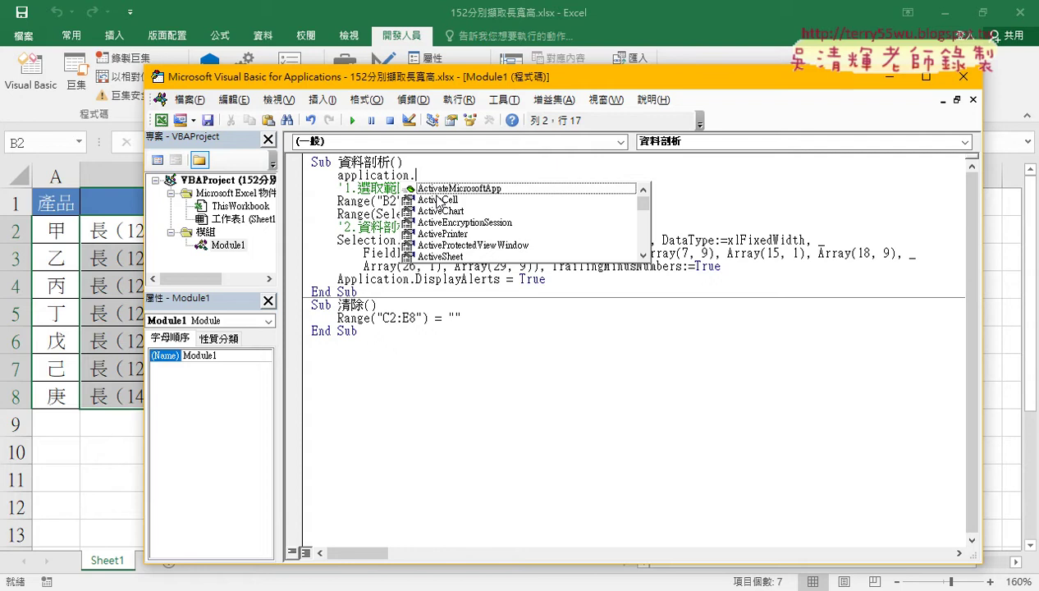
# Step: Complete the line as application.DisplayAlerts by typing di and choosing DisplayAlerts from the list
pyautogui.write('d')
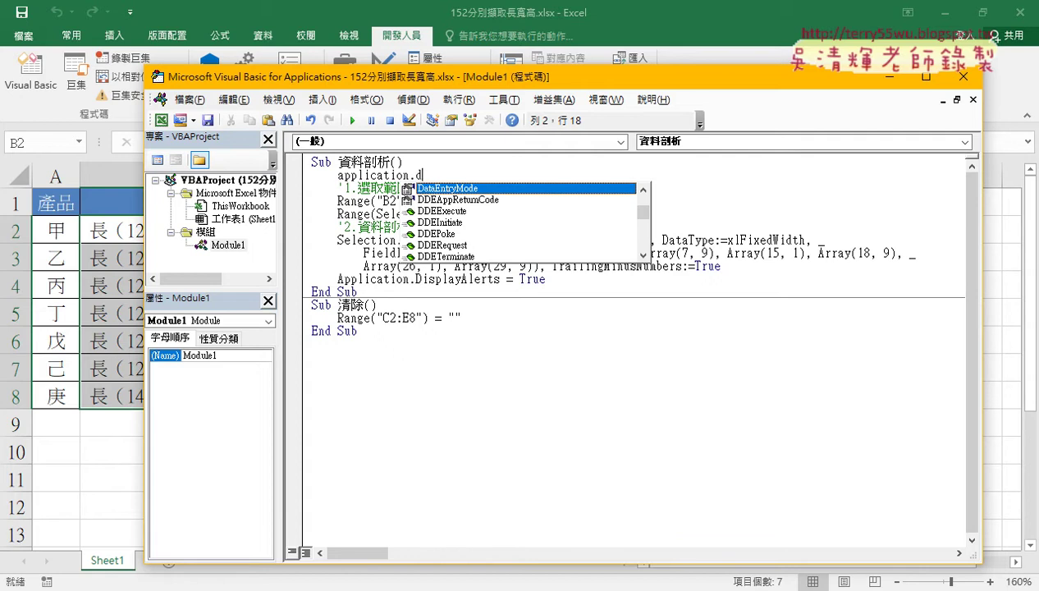
pyautogui.write('i')
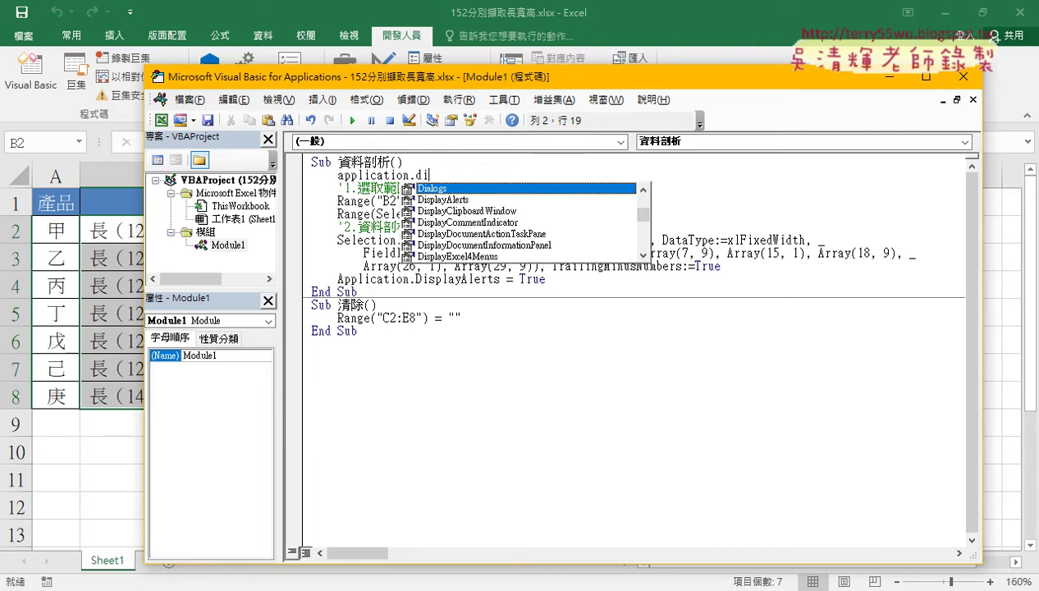
pyautogui.click(443, 199)
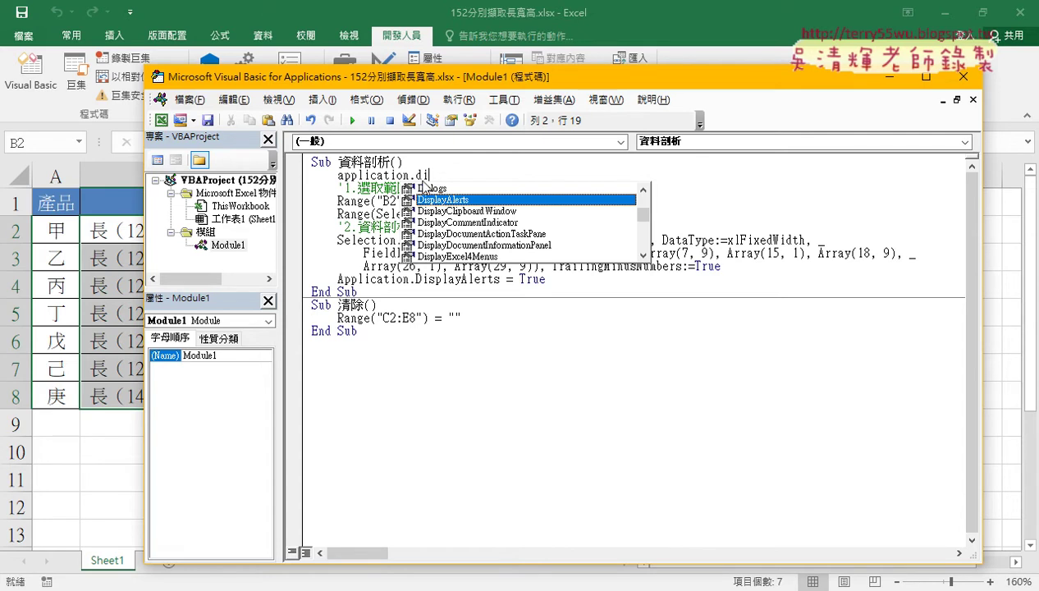
pyautogui.doubleClick(486, 199)
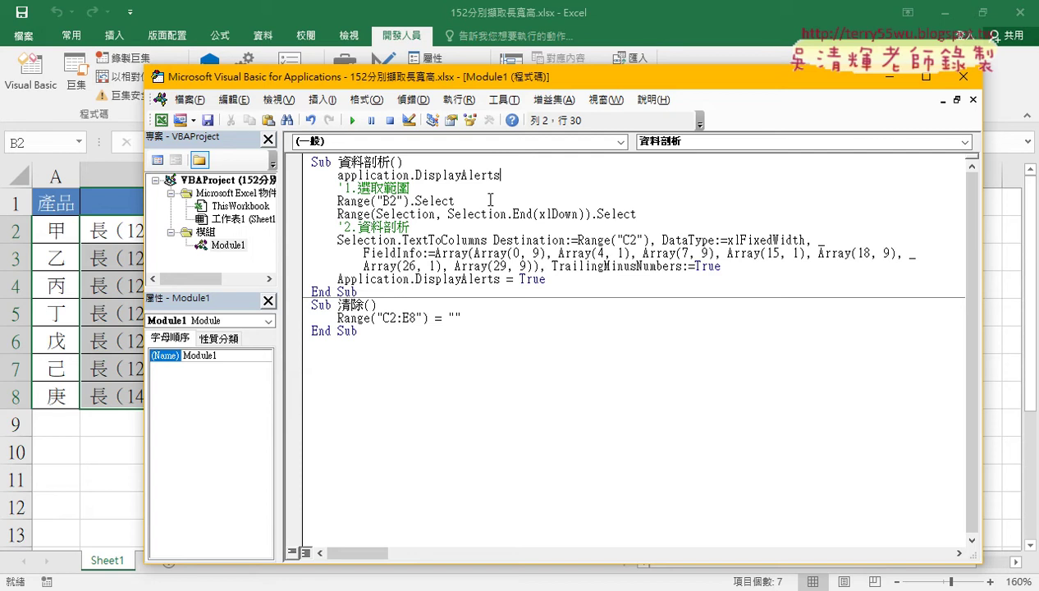
# Step: Complete the opening line of the 資料剖析 macro as Application.DisplayAlerts = False
pyautogui.write('=')
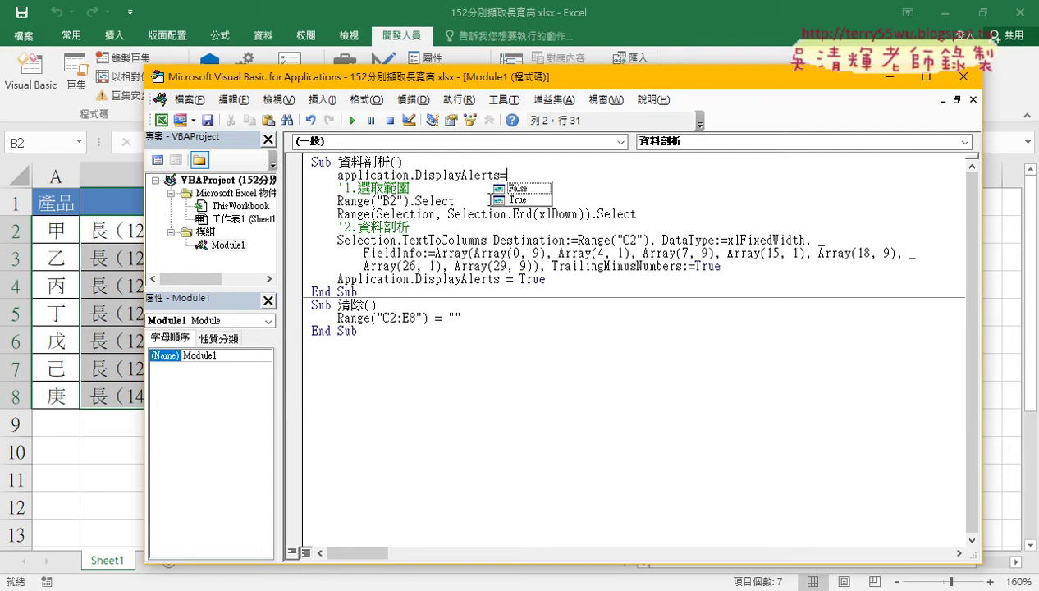
pyautogui.press('Down')
pyautogui.press('space')
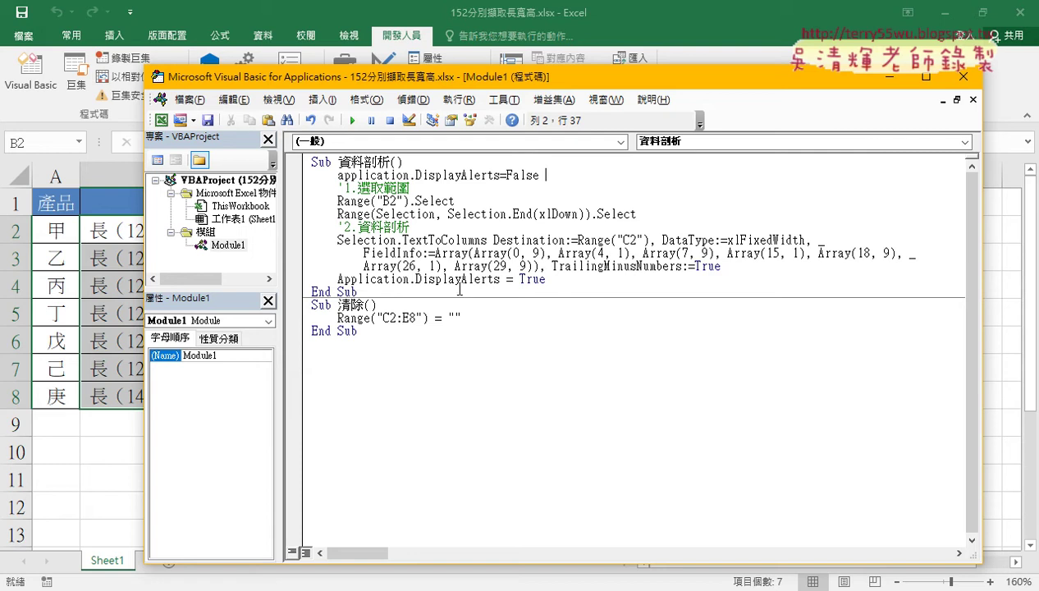
pyautogui.moveTo(552, 279); pyautogui.dragTo(337, 279)
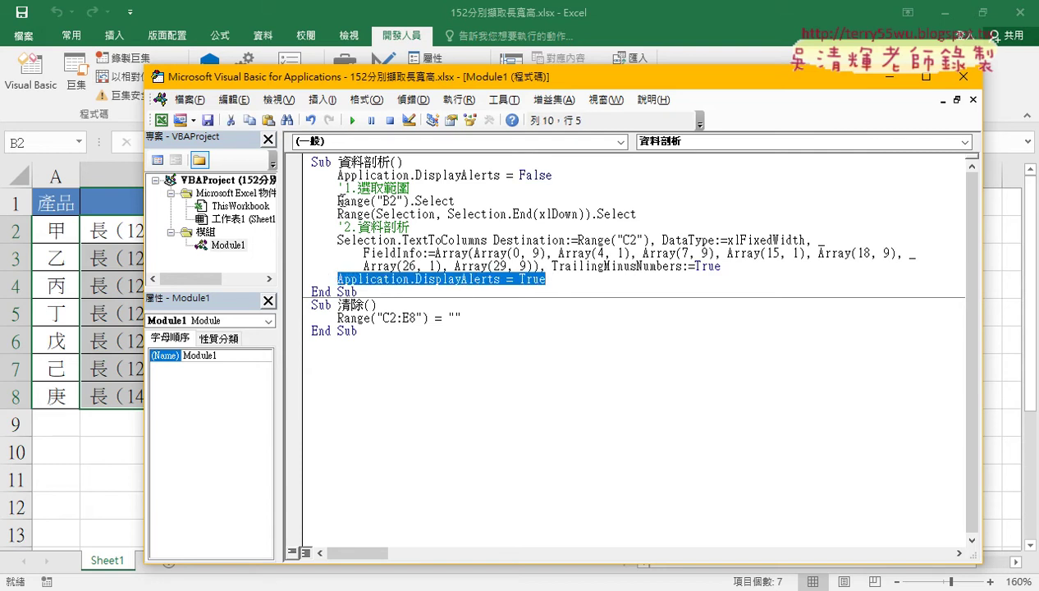
pyautogui.moveTo(545, 279); pyautogui.dragTo(506, 279)
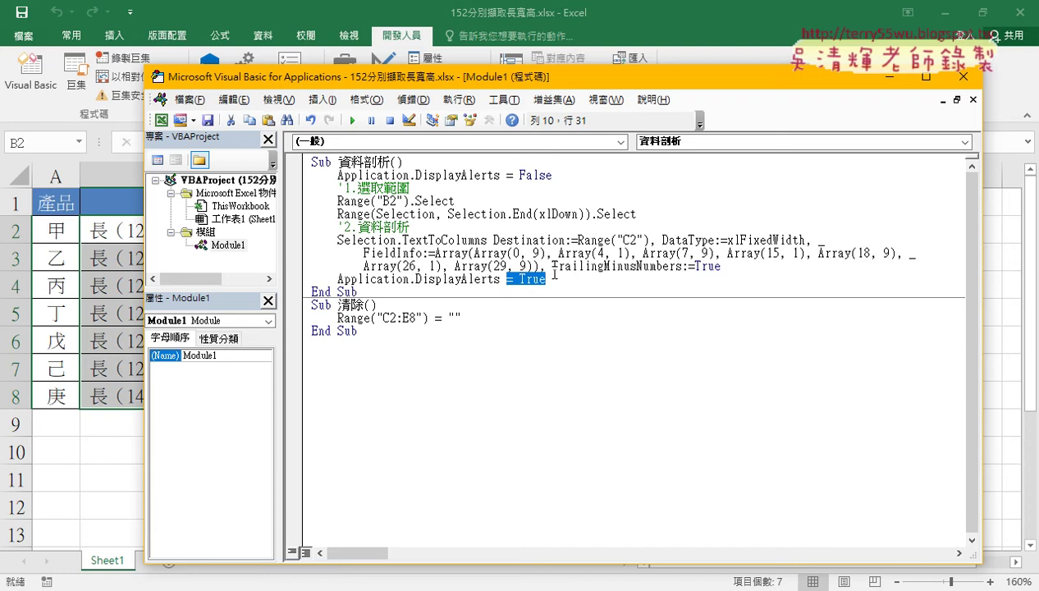
pyautogui.click(371, 176)
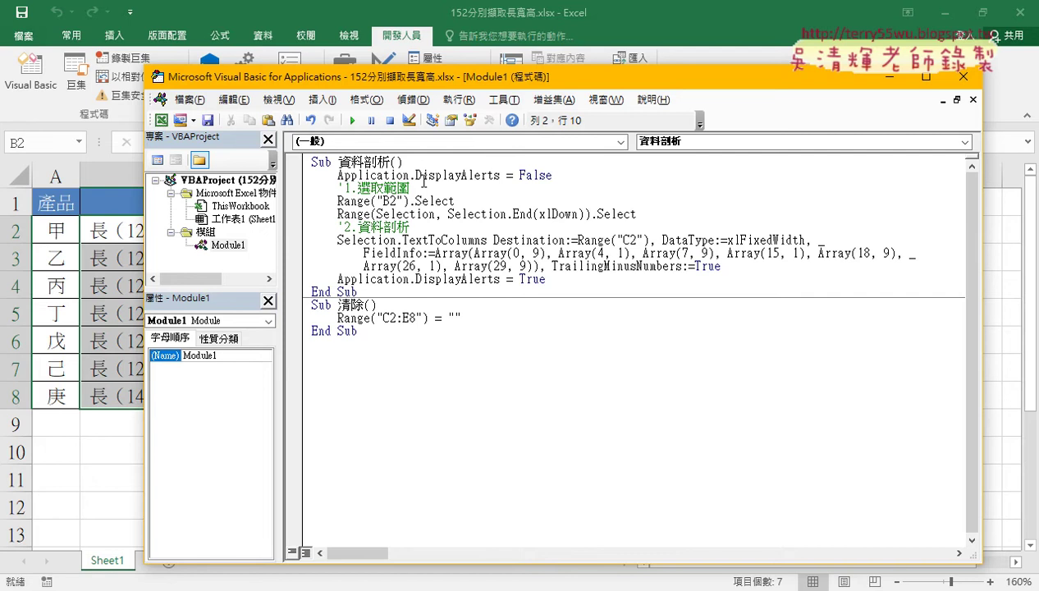
pyautogui.press('F1')
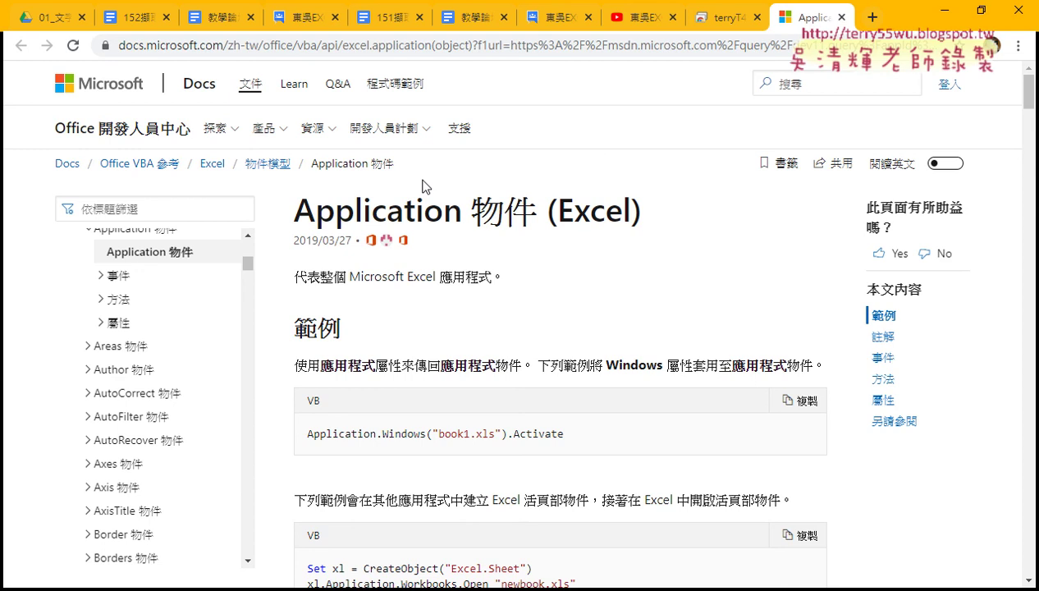
pyautogui.scroll(-2, 432, 374)
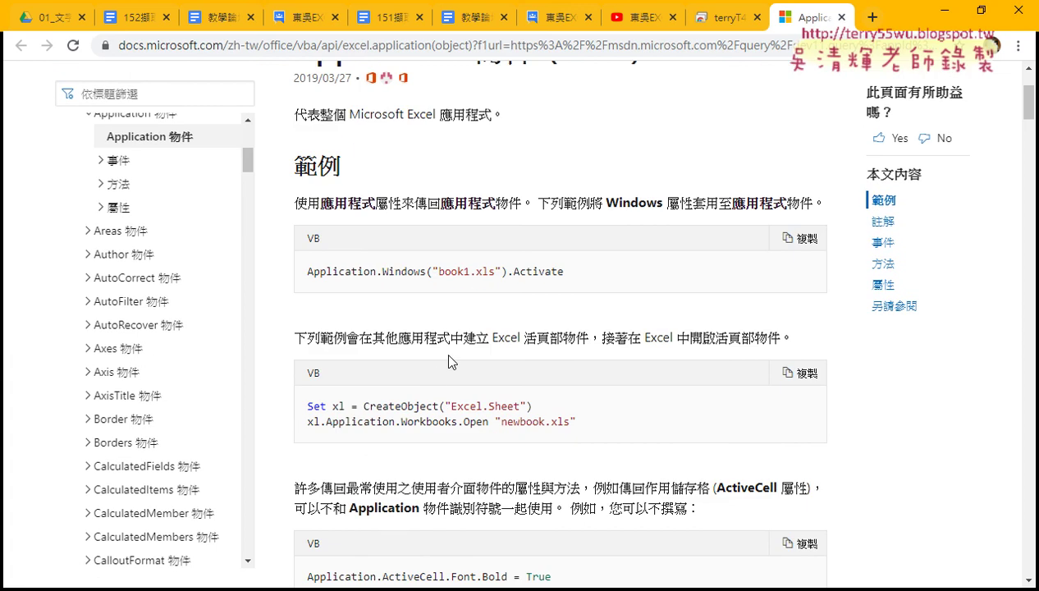
pyautogui.click(927, 14)
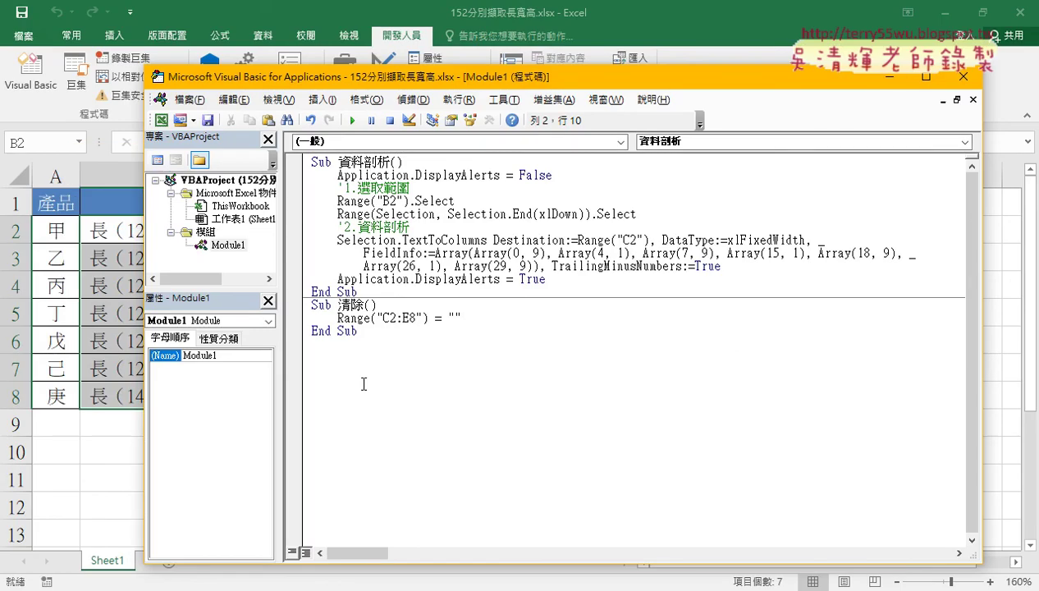
# Step: On the worksheet, run 資料剖析 to split specs into C2:E8, then 清除 to clear them
pyautogui.click(76, 470)
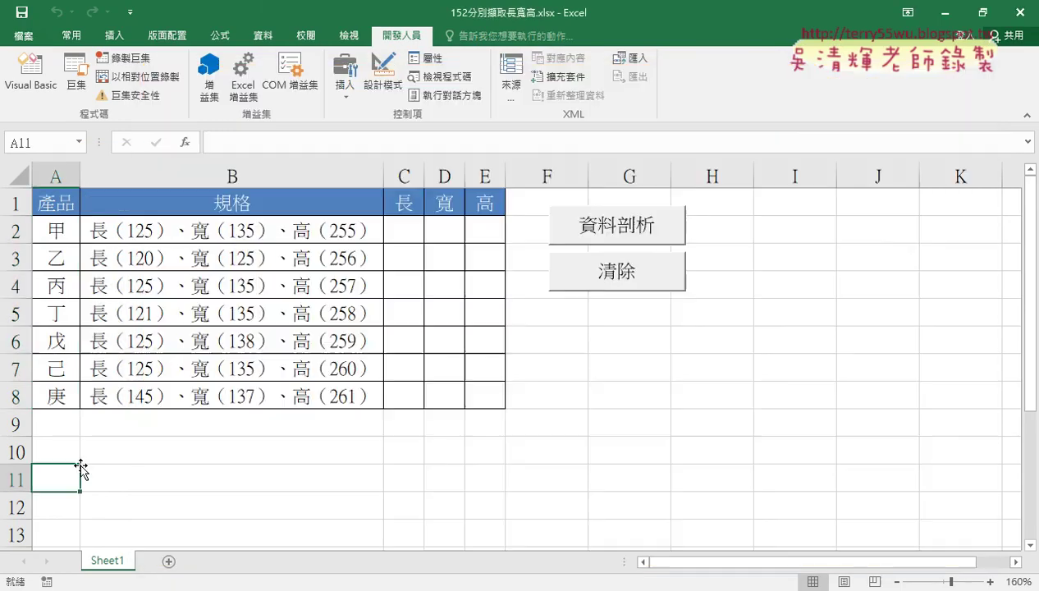
pyautogui.click(626, 232)
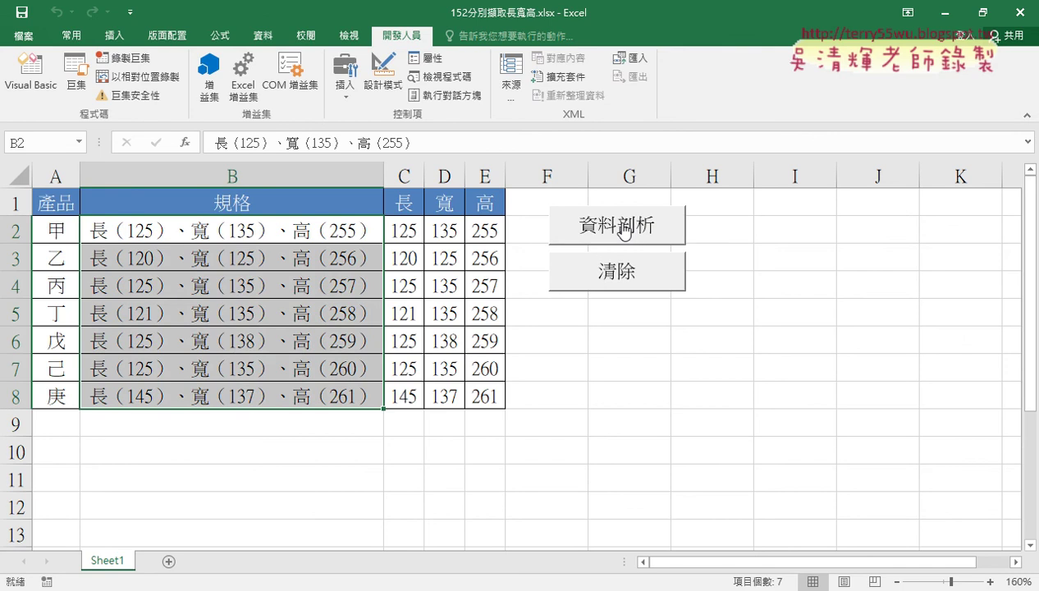
pyautogui.click(623, 270)
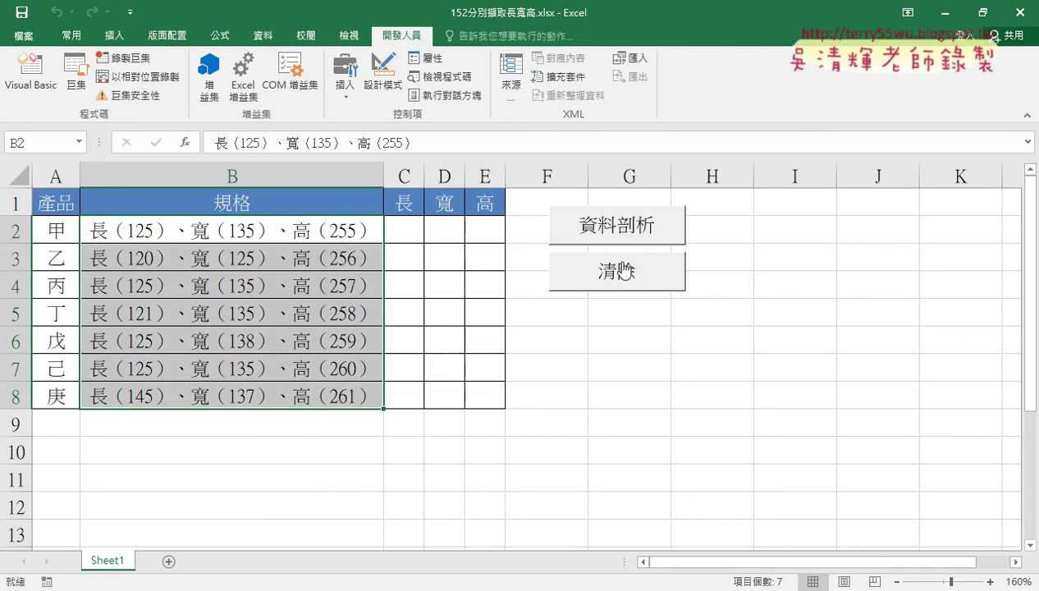
pyautogui.click(626, 232)
# Step: Back in the VBA editor, highlight the statements that clear C2:E8 and turn alerts off
pyautogui.click(33, 78)
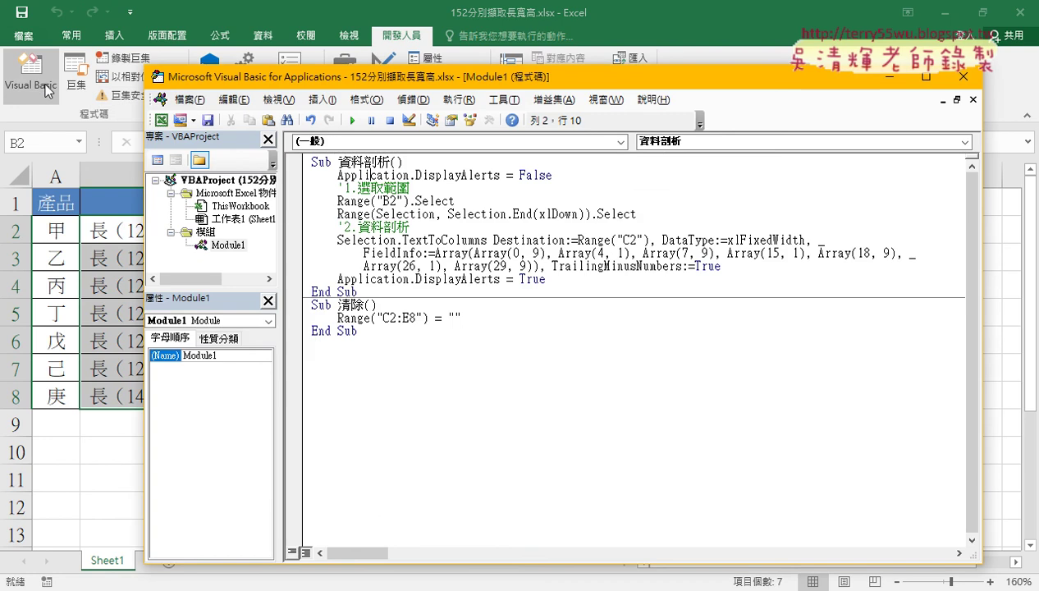
pyautogui.moveTo(463, 318); pyautogui.dragTo(339, 318)
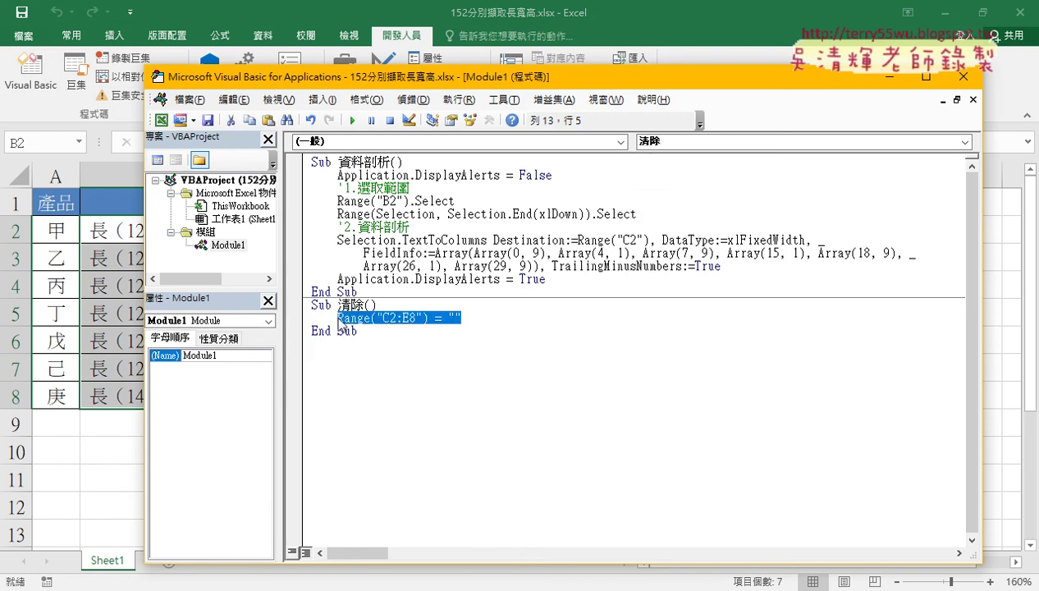
pyautogui.moveTo(556, 175); pyautogui.dragTo(340, 179)
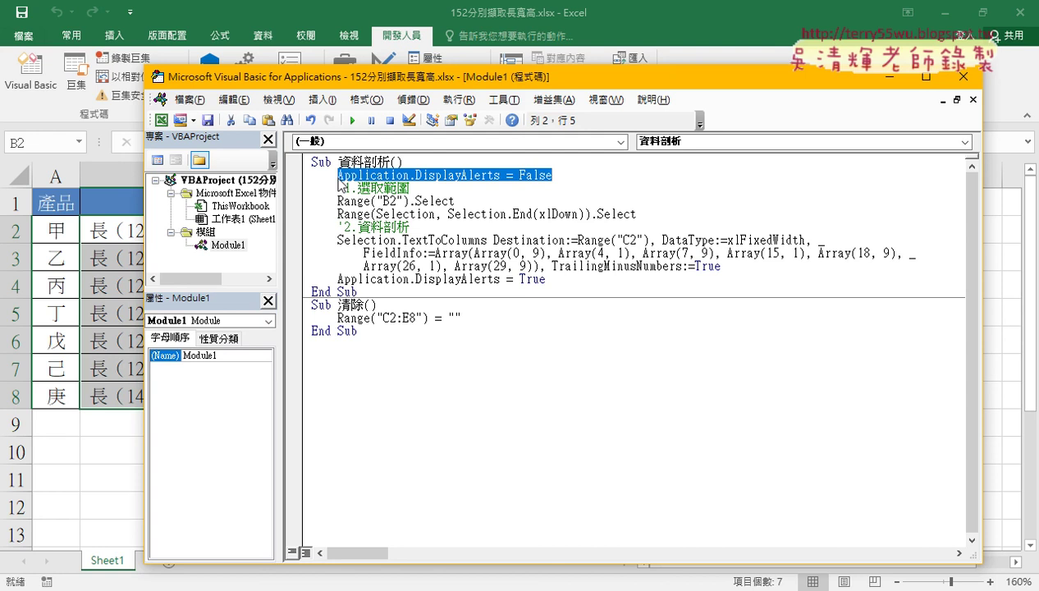